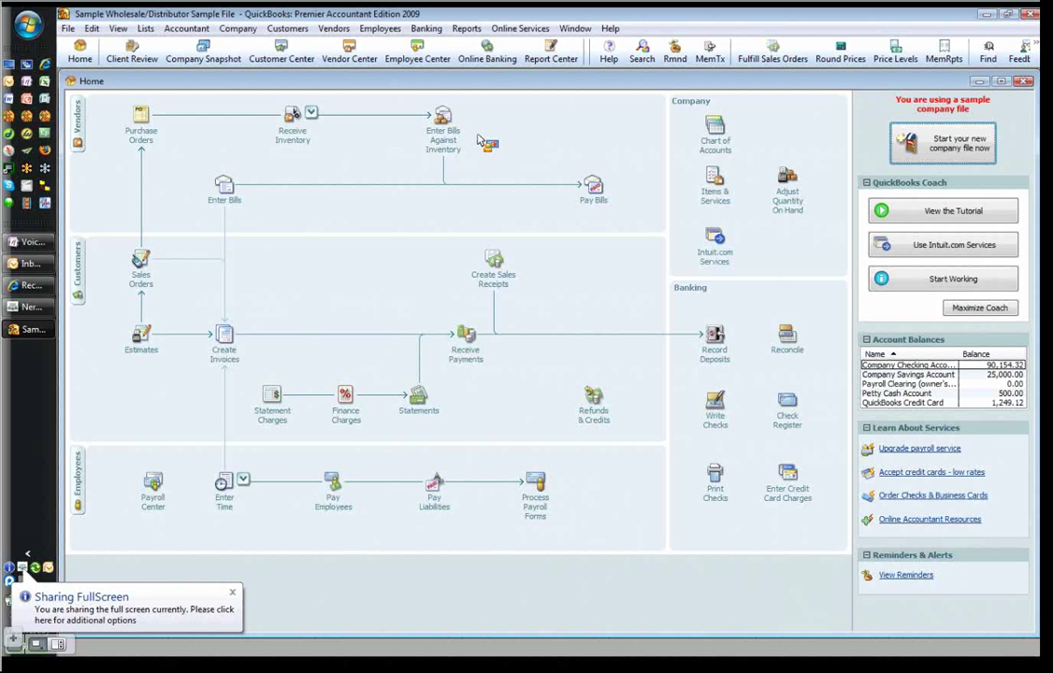
Step: Run the Sales by Item Summary report
left_click(466, 29)
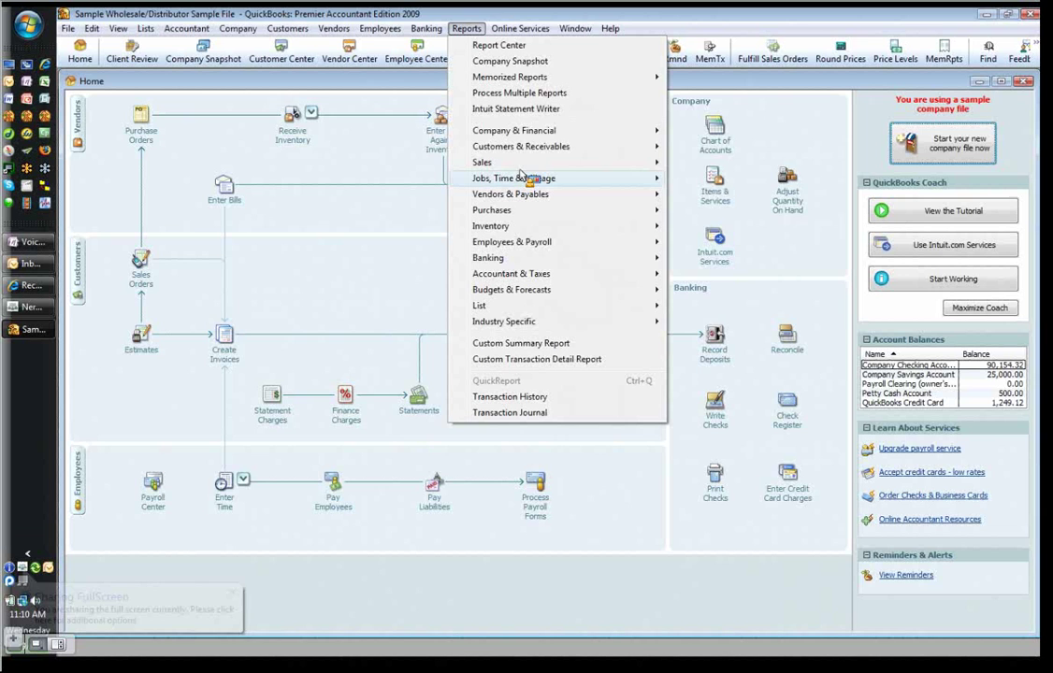
mouse_move(510, 163)
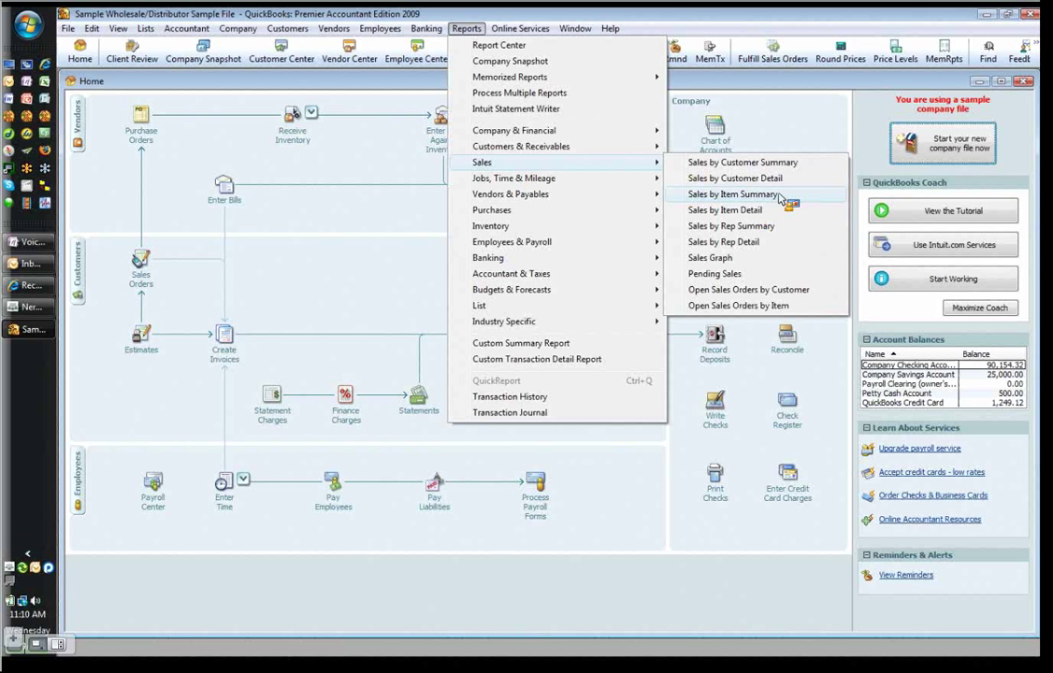
left_click(733, 195)
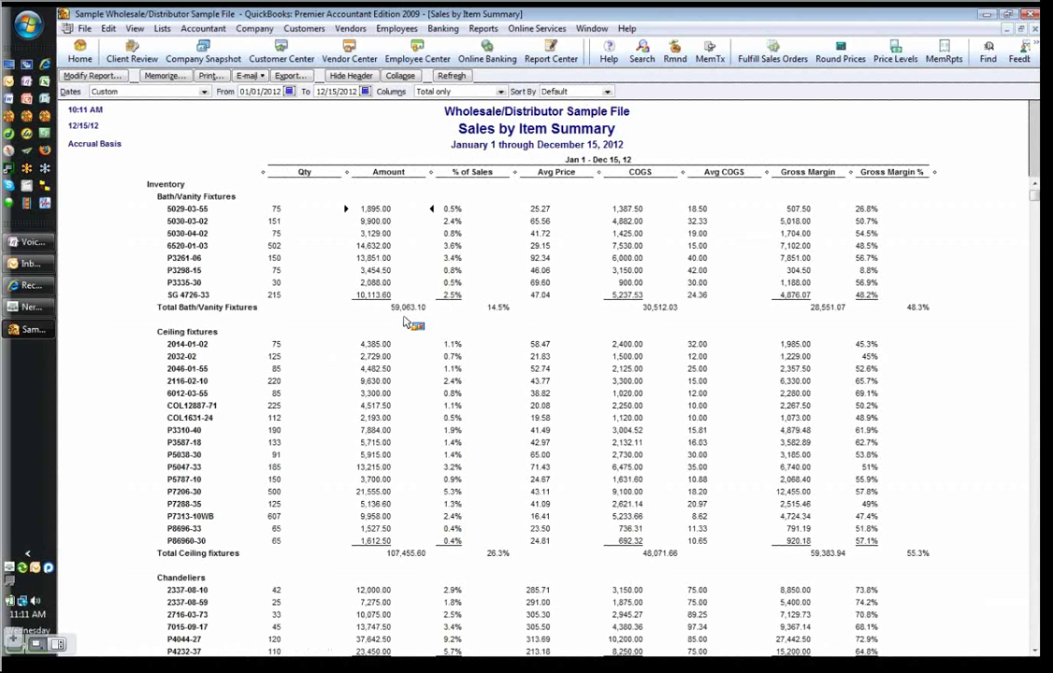
left_click(405, 320)
Step: Export the report to a new Excel workbook without the worksheet-linking explanation sheet, sending the header to screen in Excel
left_click(295, 77)
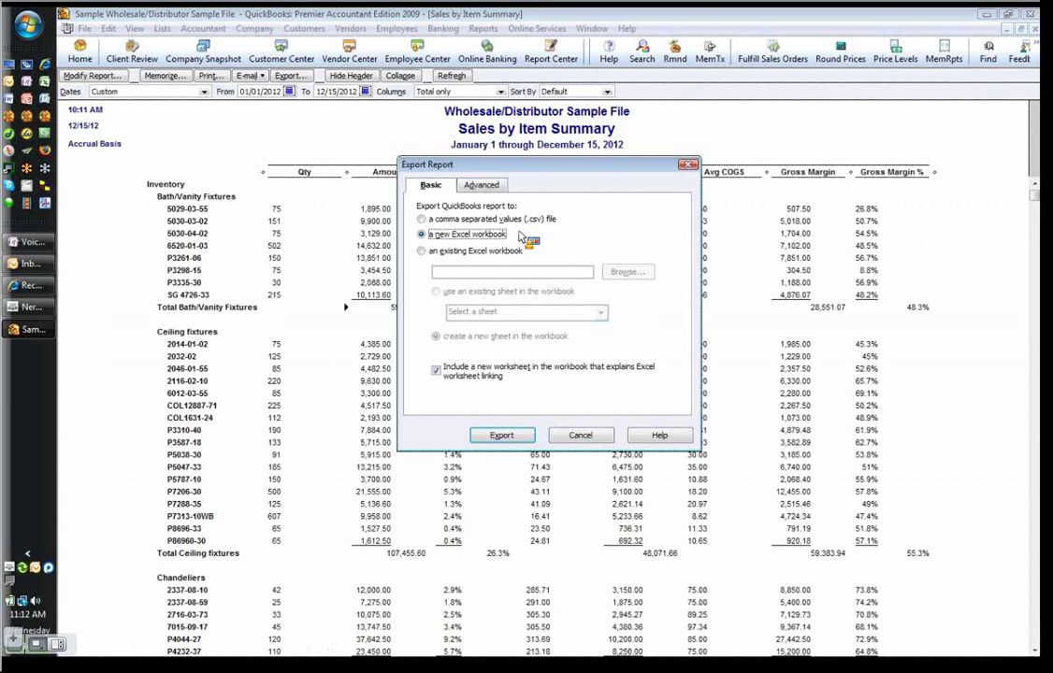
left_click(451, 379)
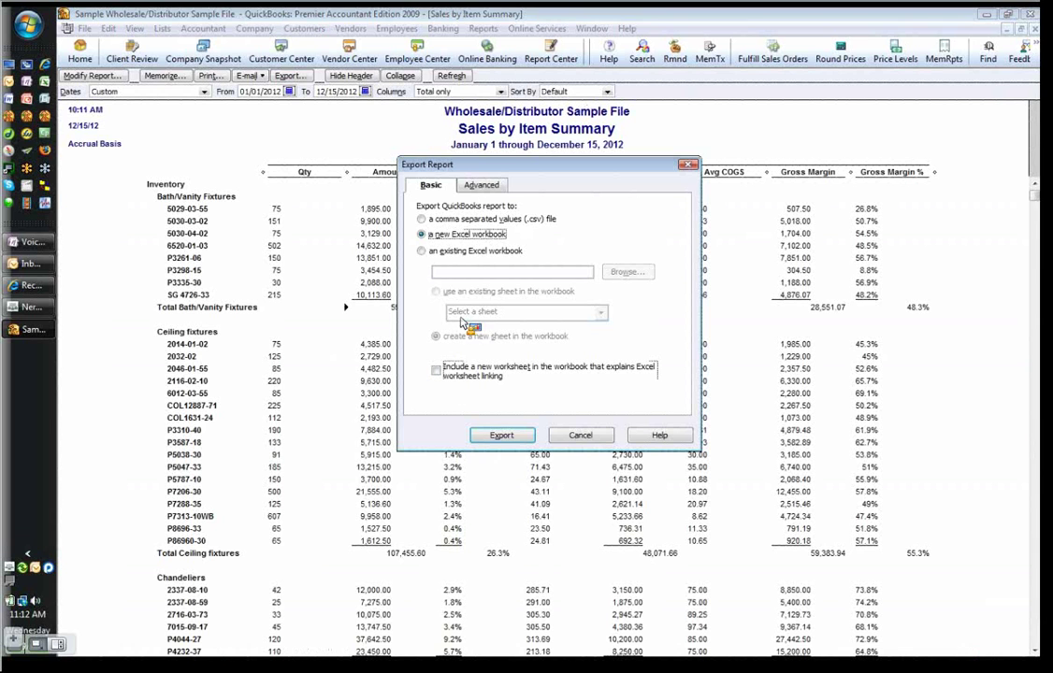
left_click(483, 186)
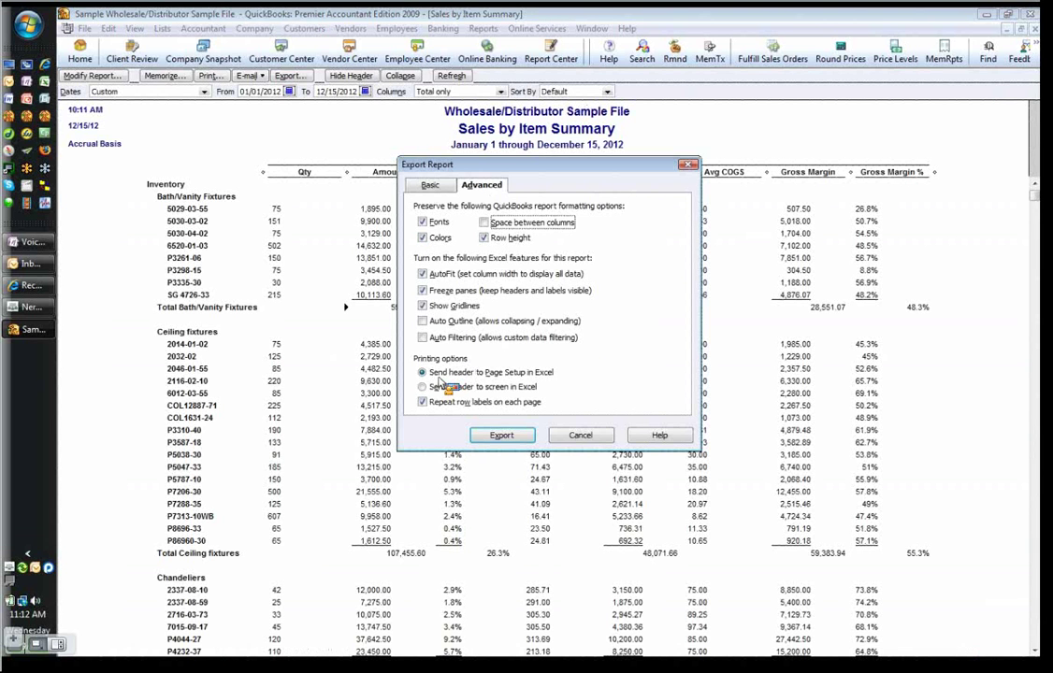
left_click(439, 386)
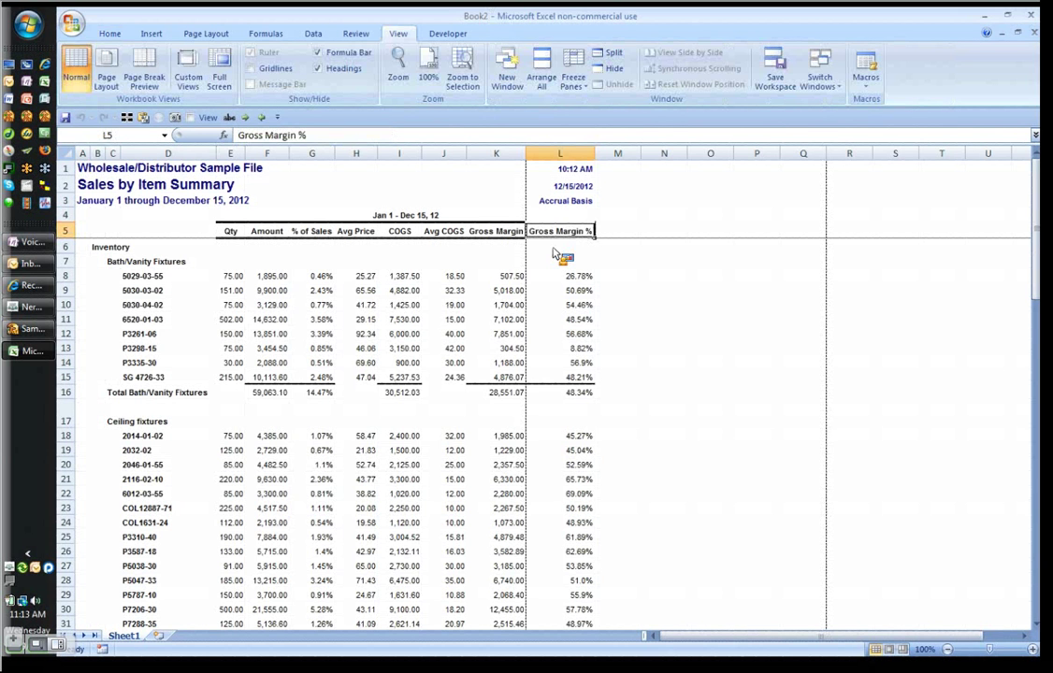
Step: Examine how the exported item rows, their figures and the category heading above them are laid out across separate columns
left_click(619, 275)
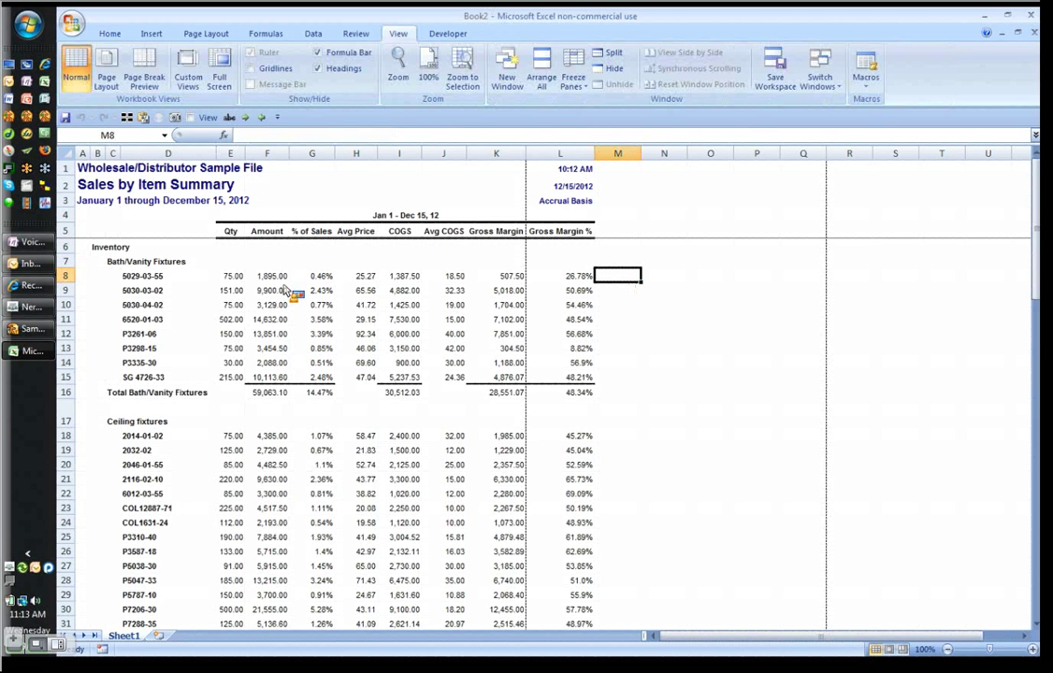
key("Left")
key("Left")
key("Left")
key("Left")
key("Left")
key("Left")
key("Left")
key("Left")
key("Down")
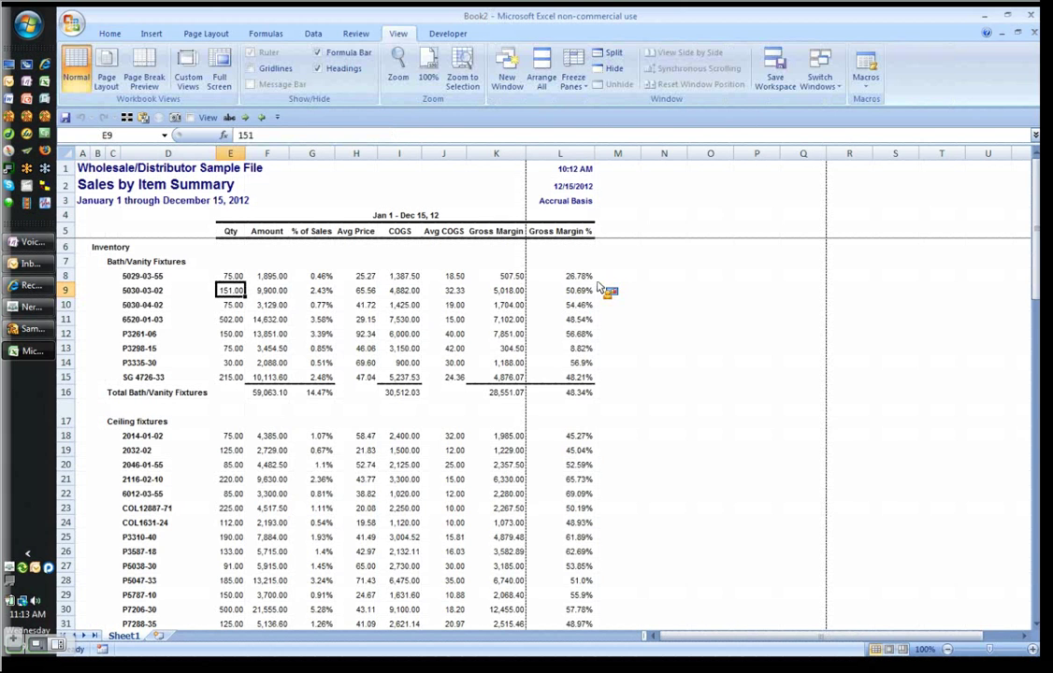
left_click(606, 276)
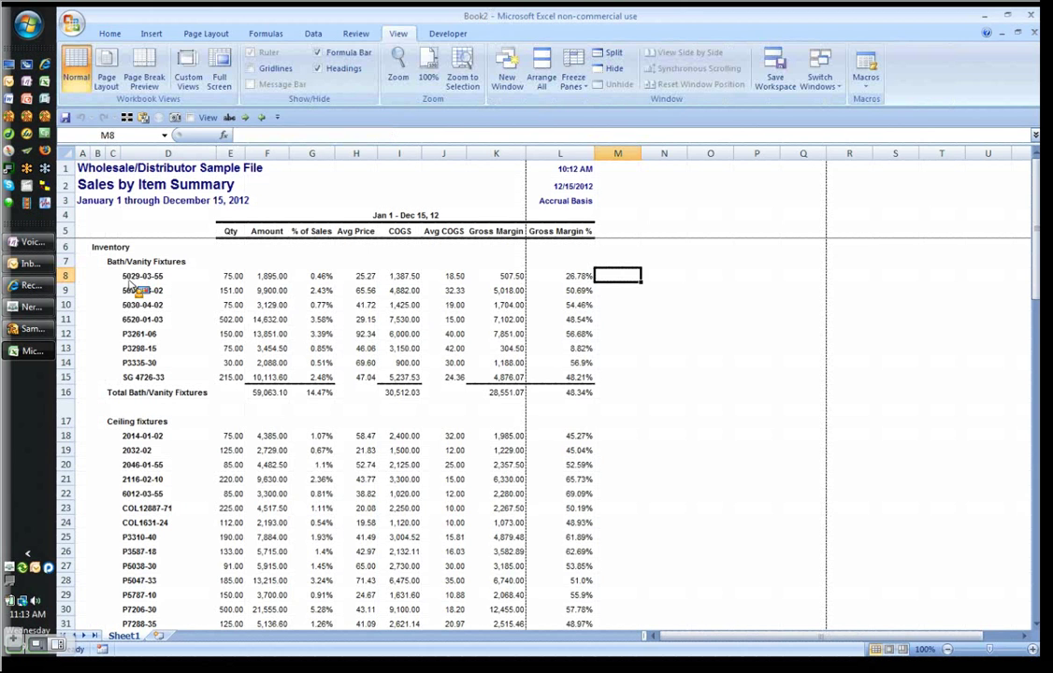
left_click(113, 264)
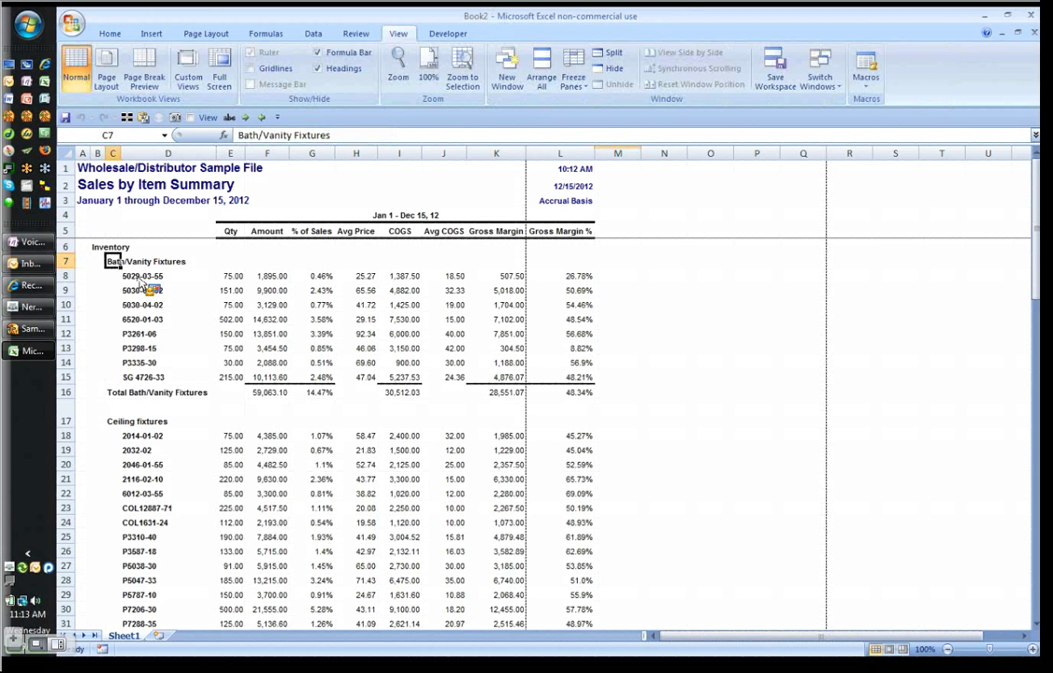
left_click_drag(140, 277, 140, 363)
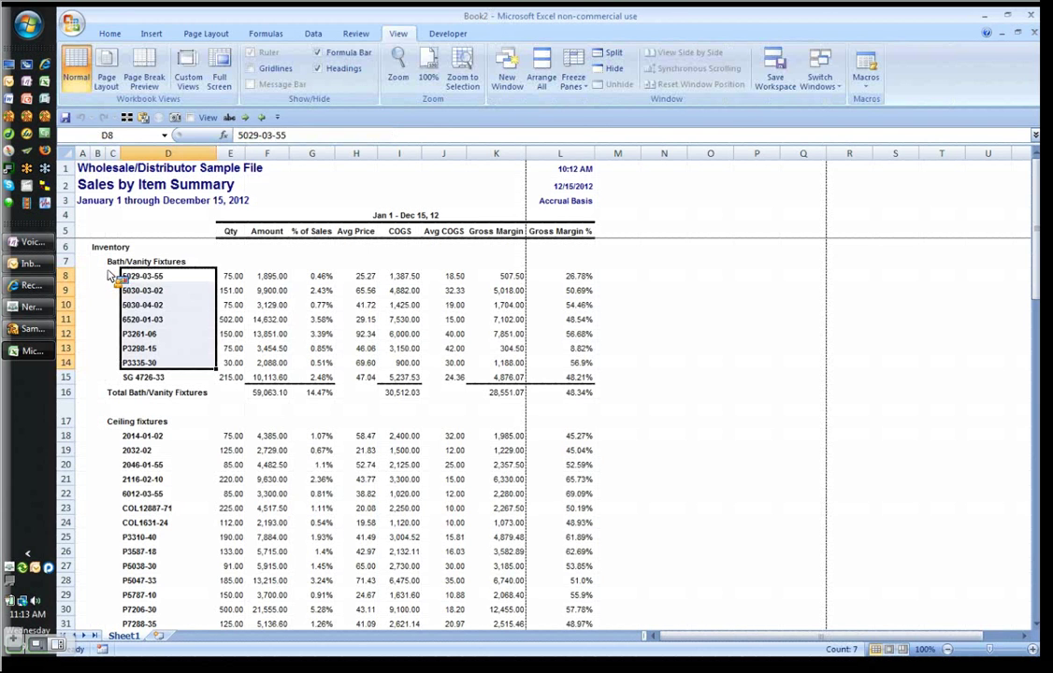
Step: Copy the Bath/Vanity Fixtures heading into column C beside each of its items, C8 through C15
left_click(110, 275)
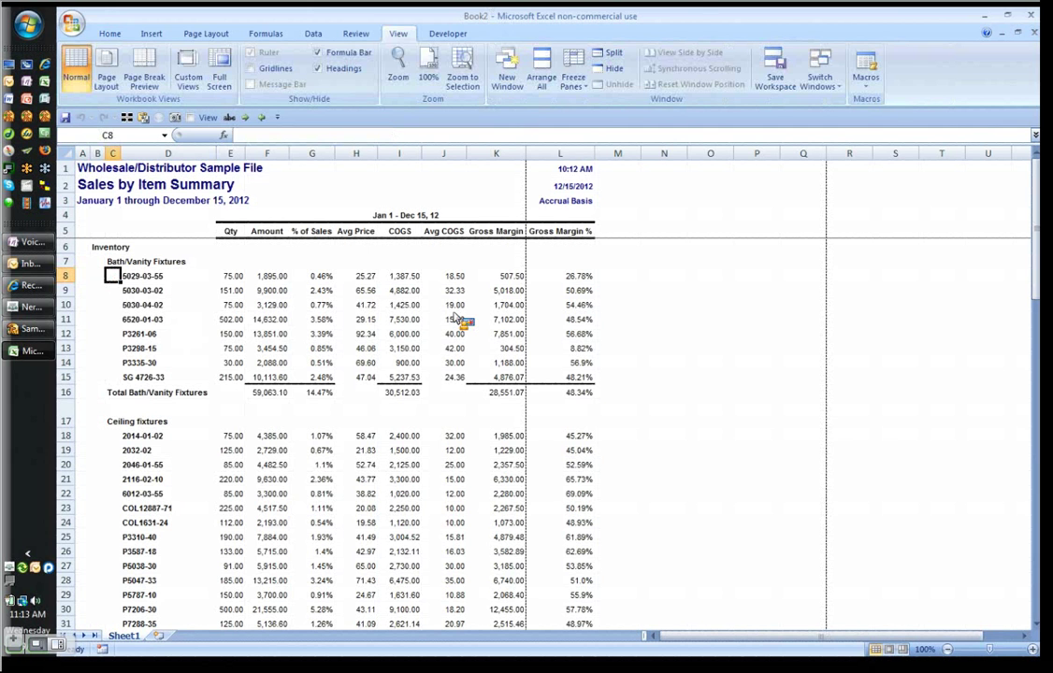
key("shift+Up")
key("ctrl+shift+Down")
key("ctrl+c")
key("Down")
key("Left")
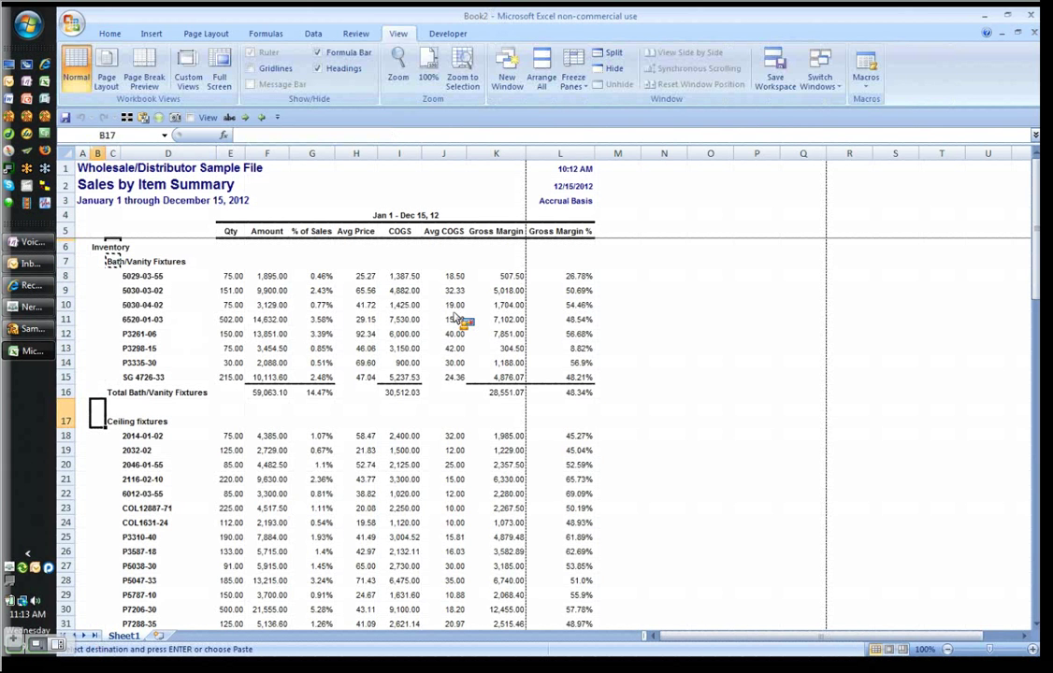
key("Right")
key("ctrl+Up")
key("ctrl+Up")
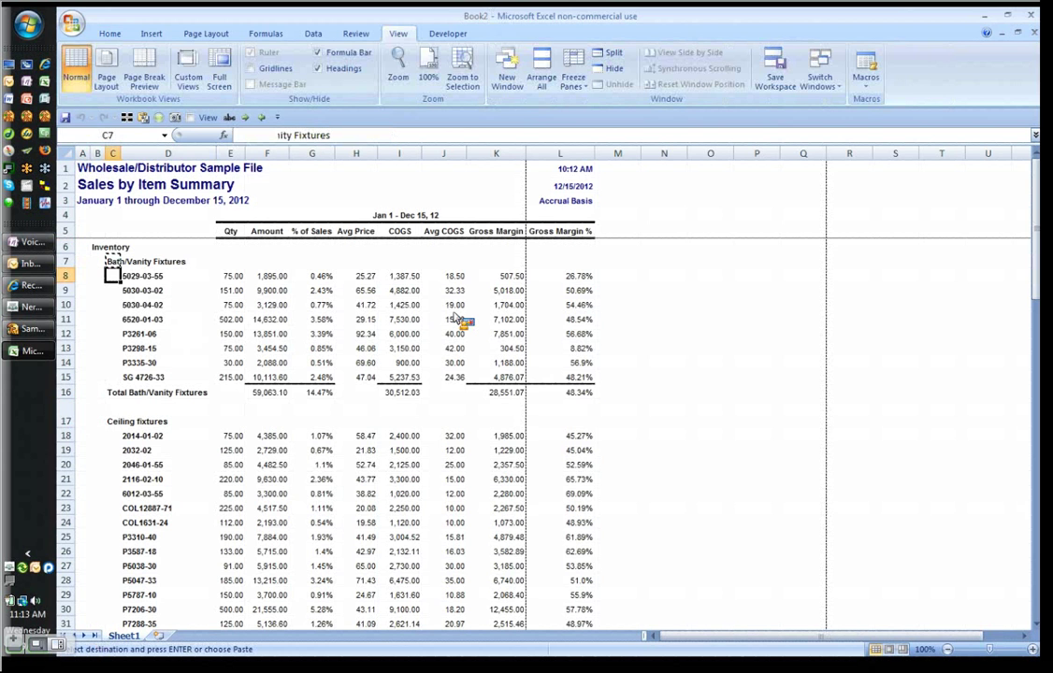
key("ctrl+shift+Down")
key("shift+Up")
key("Return")
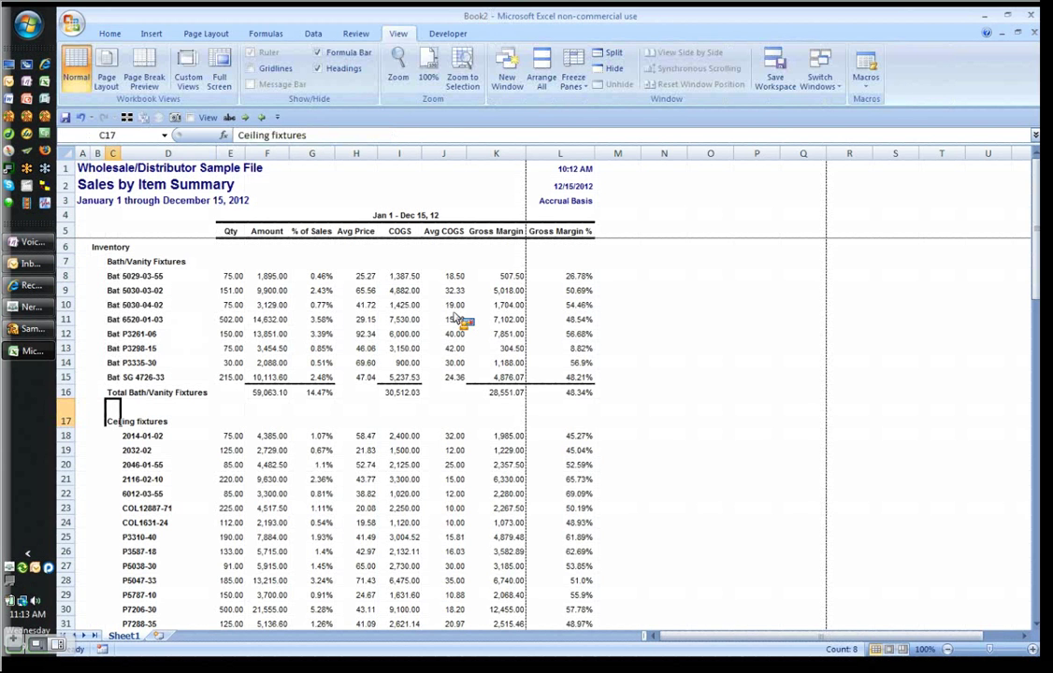
Step: Copy the Ceiling fixtures heading down column C beside each of its items, through row 34
key("ctrl+shift+Down")
key("ctrl+c")
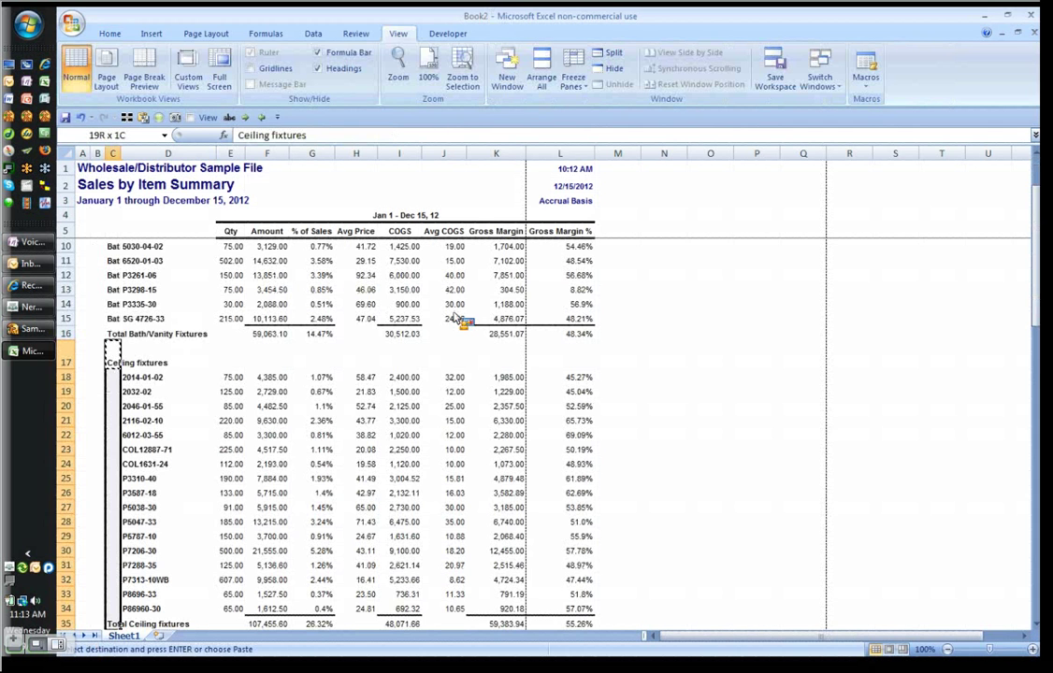
key("shift+Up")
key("Return")
Step: Copy the Chandeliers heading down column C beside each of its items, through row 42
key("ctrl+Down")
key("ctrl+c")
key("ctrl+shift+Down")
key("shift+Up")
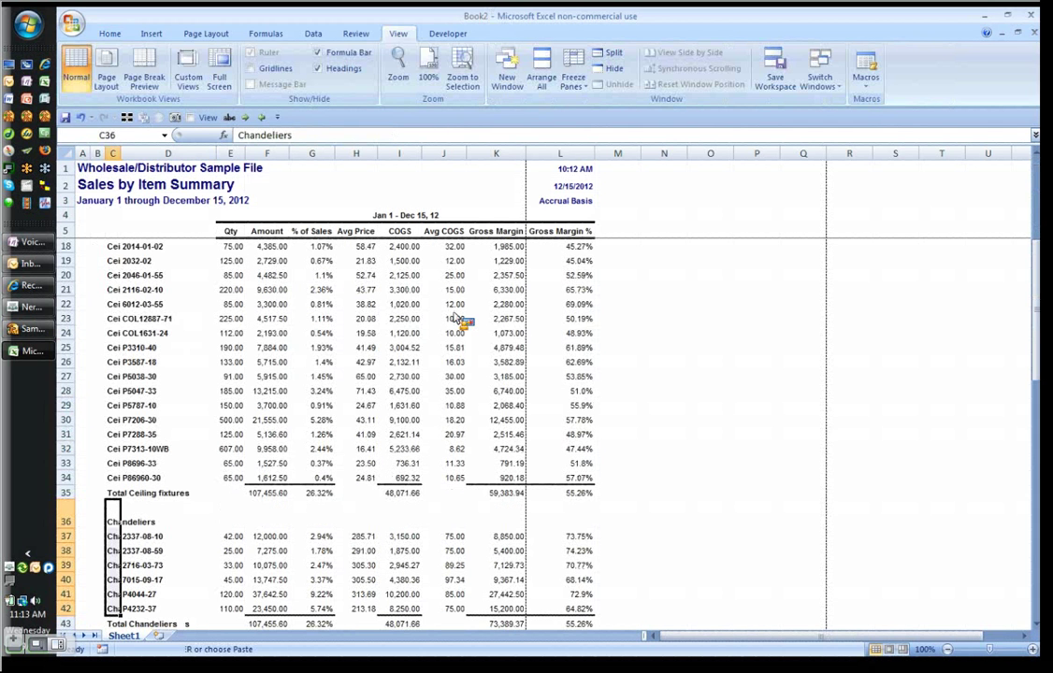
key("Return")
Step: Copy the Exterior Fixtures heading down column C beside each of its items, through row 53
key("ctrl+Down")
key("ctrl+shift+Down")
key("shift+Up")
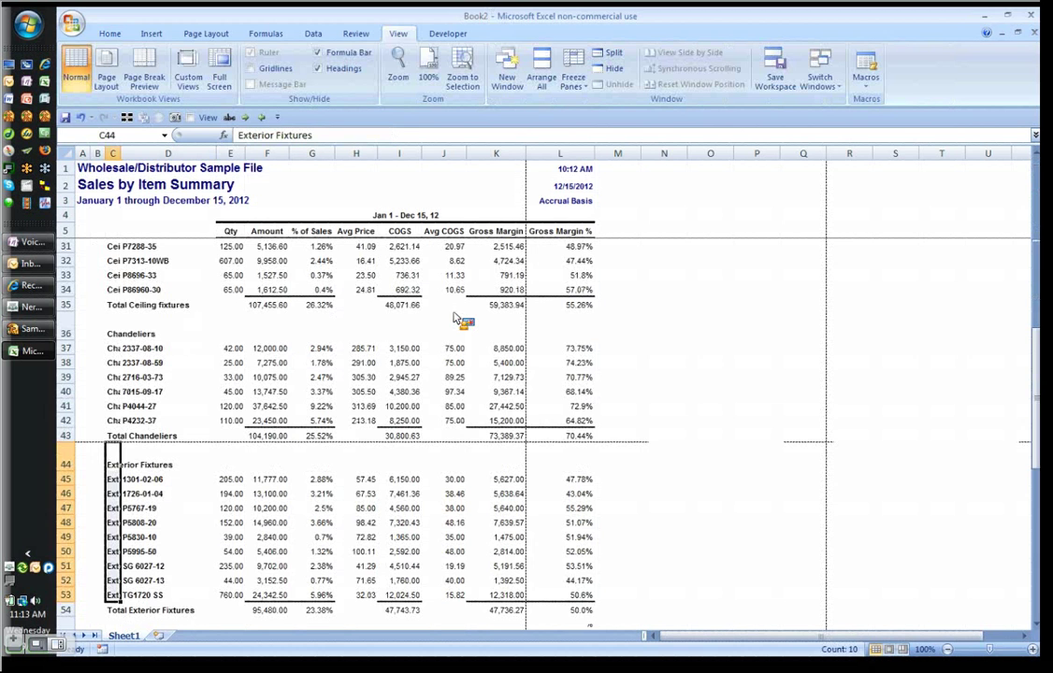
key("Return")
Step: Copy the Specialty bulbs heading down column C beside each of its items, through row 62
key("ctrl+Down")
key("ctrl+c")
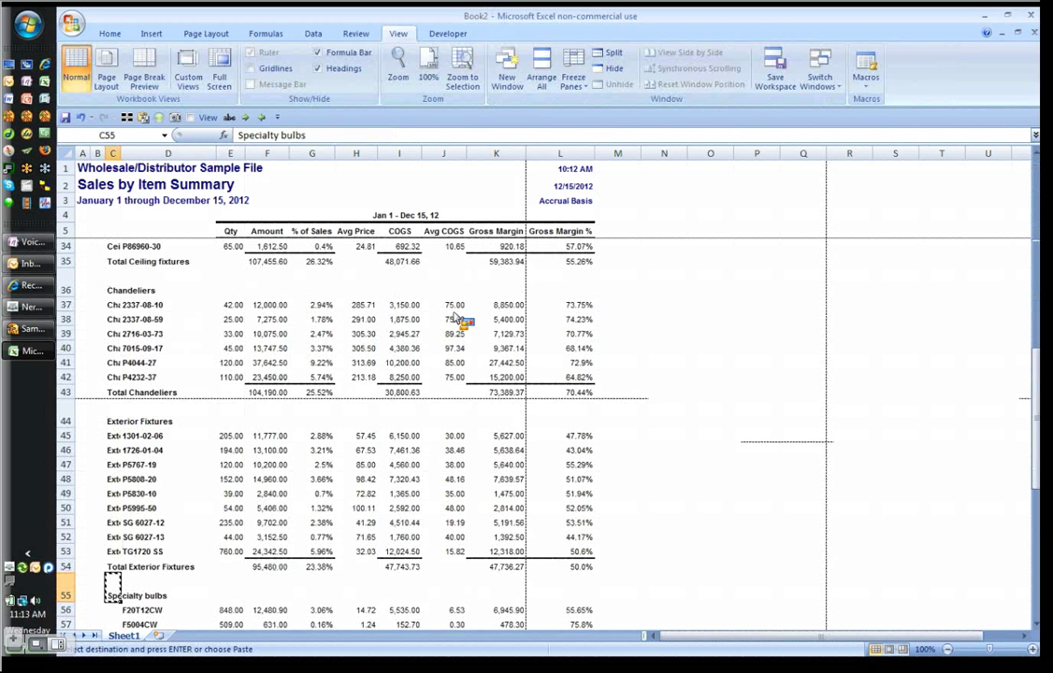
key("ctrl+shift+Down")
key("shift+Up")
key("Return")
Step: Delete the Parts, Service and TOTAL rows at the end of the report
key("ctrl+Down")
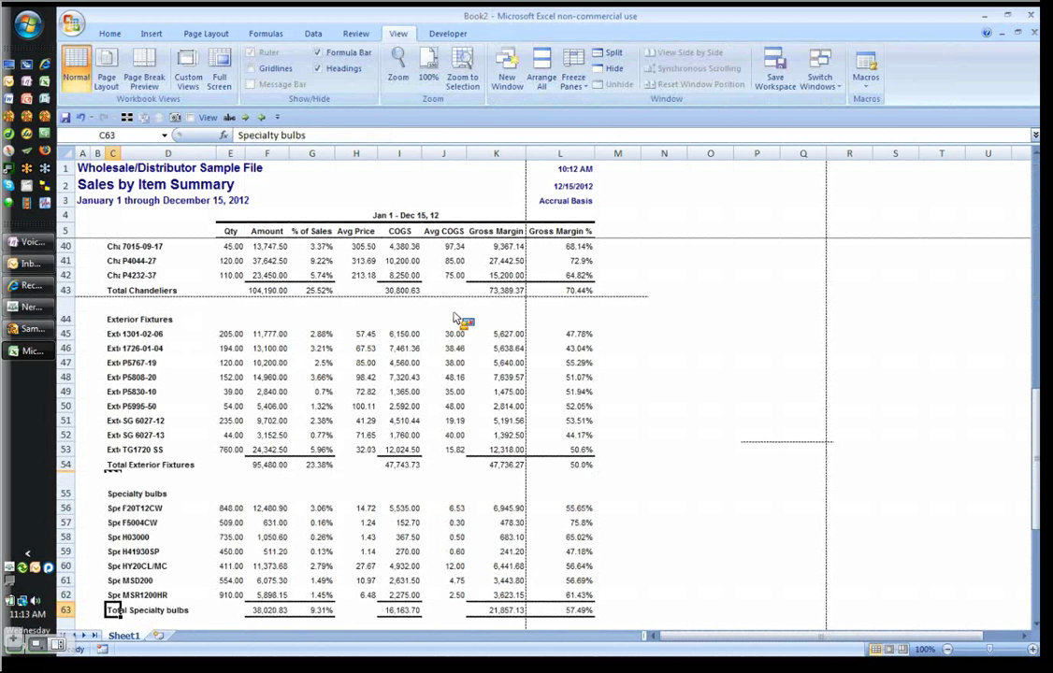
key("Down")
key("Down")
key("Home")
key("ctrl+shift+End")
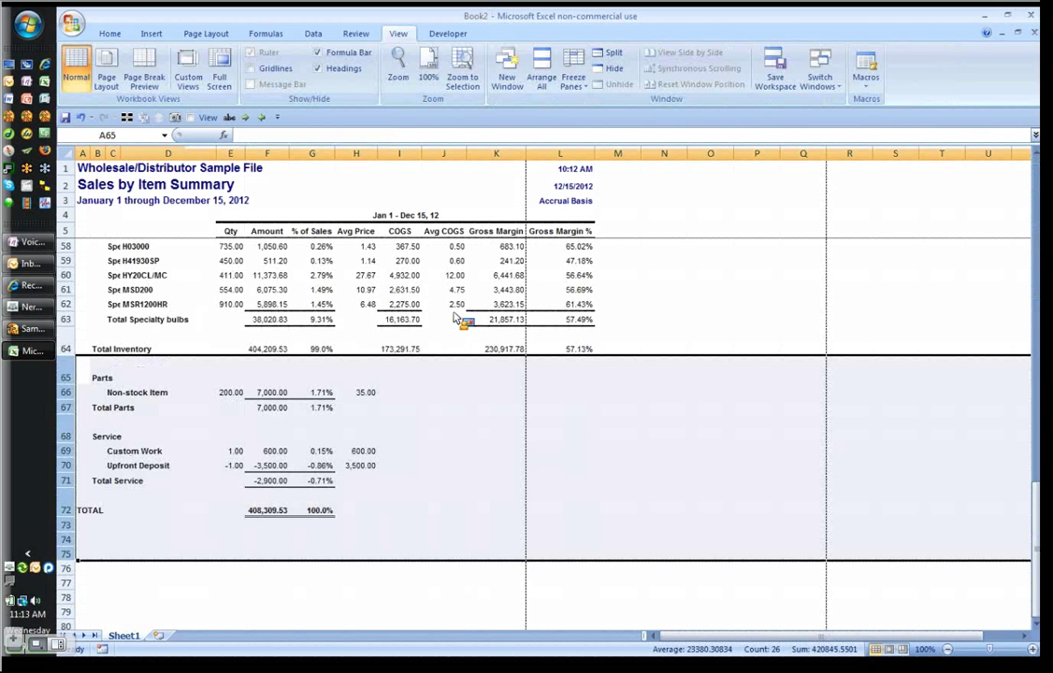
key("ctrl+Home")
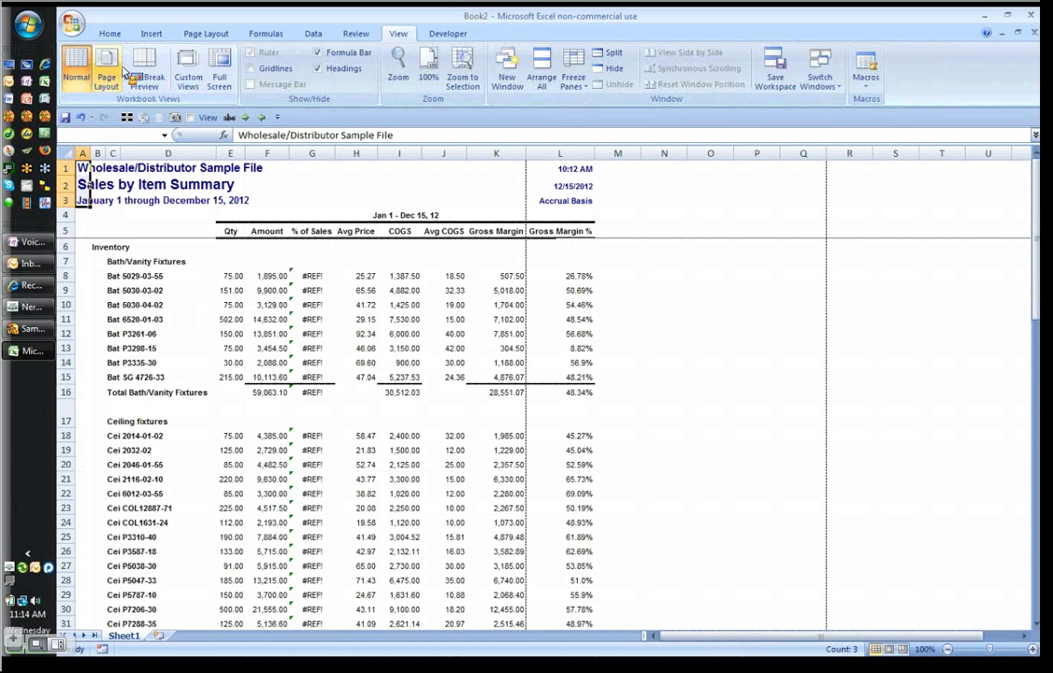
Step: Copy the three report title lines out of column A, and delete the two leading columns and the % of Sales column
key("ctrl+c")
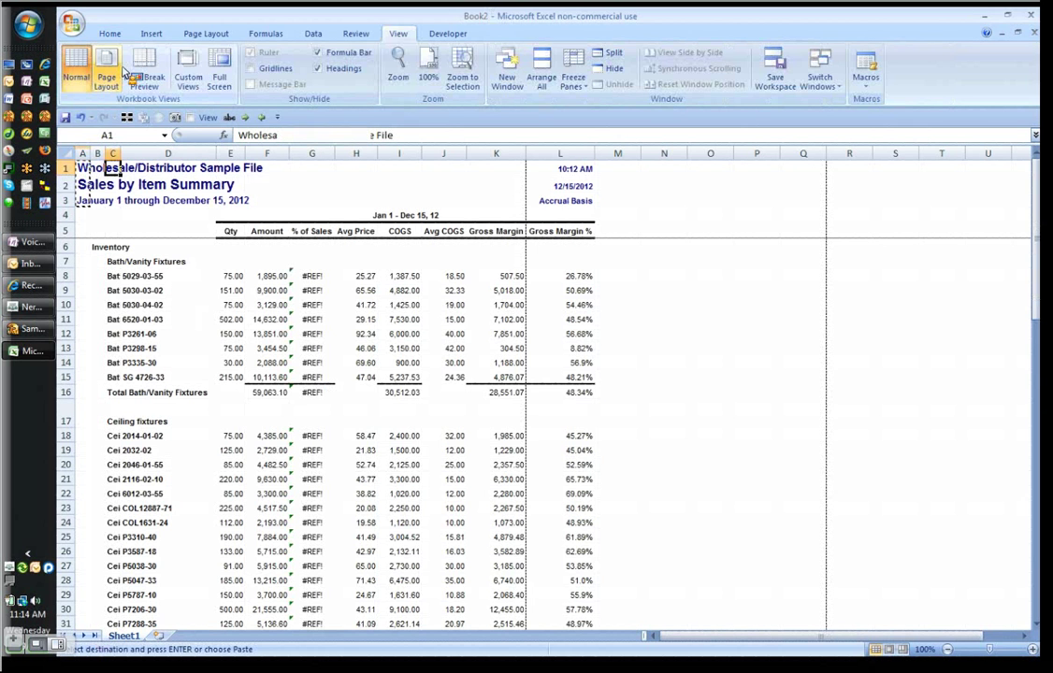
key("Return")
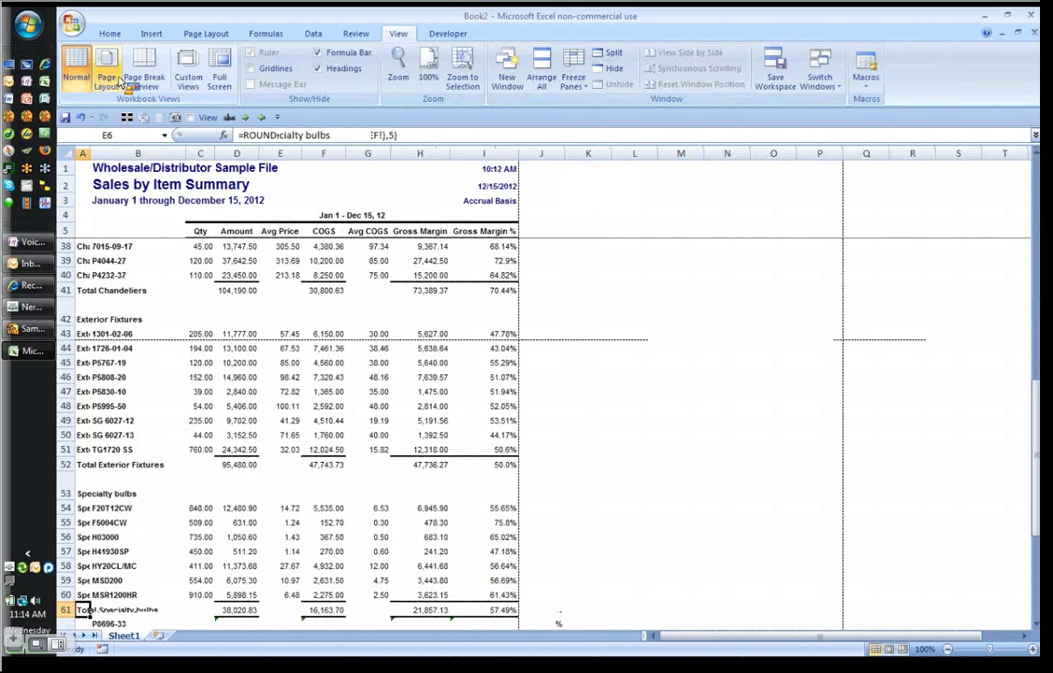
Step: Autofit column A to show the full category names
key("ctrl+Home")
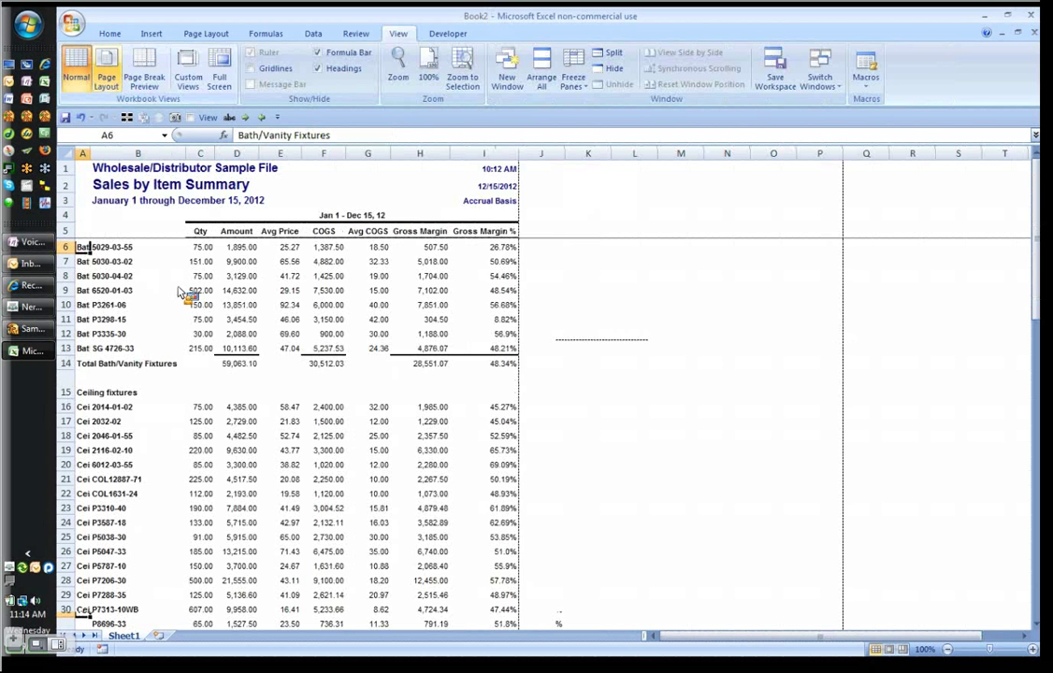
key("alt+o")
key("c")
key("a")
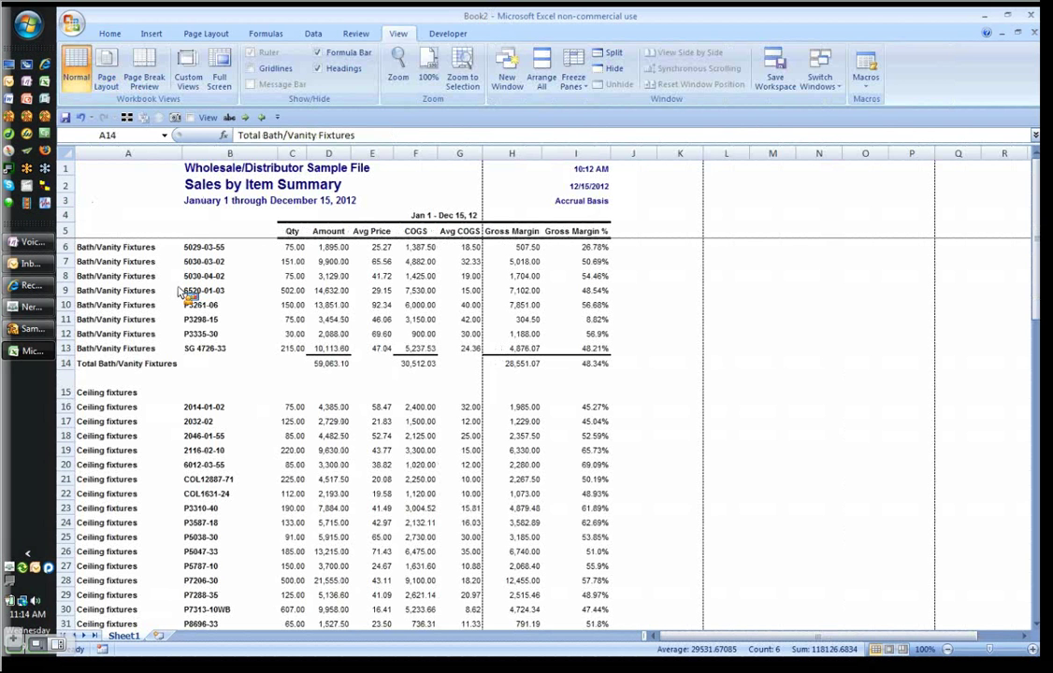
Step: Remove the category heading and subtotal rows, and label columns A and B Product Category and Product Number in row 5
scroll(185, 293, "down", 3)
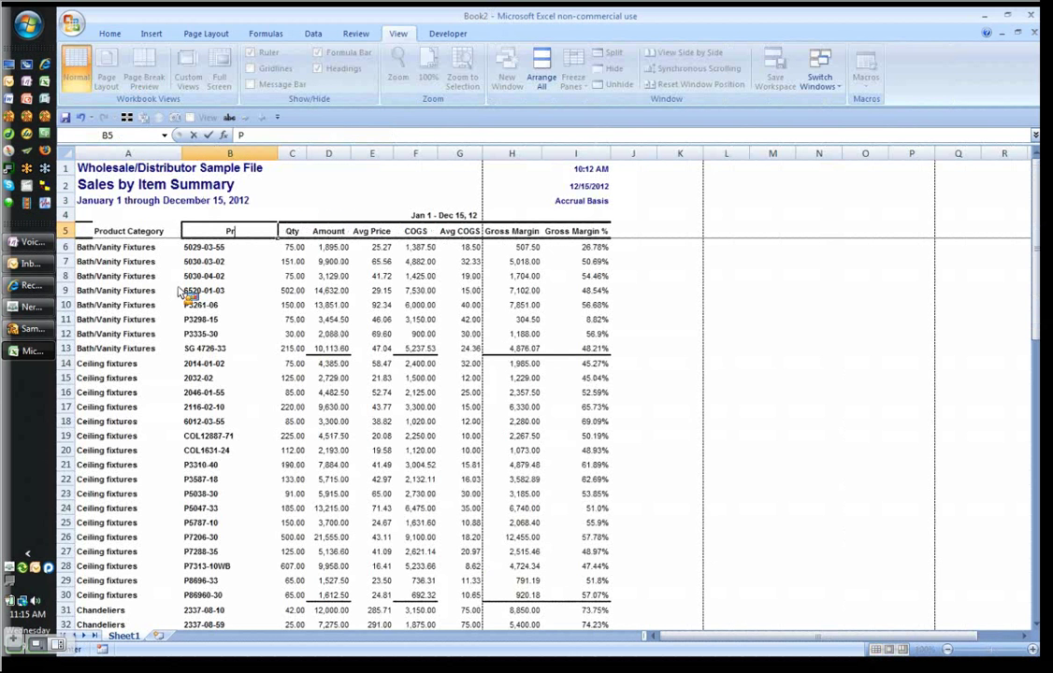
type("odu")
type("ct Number")
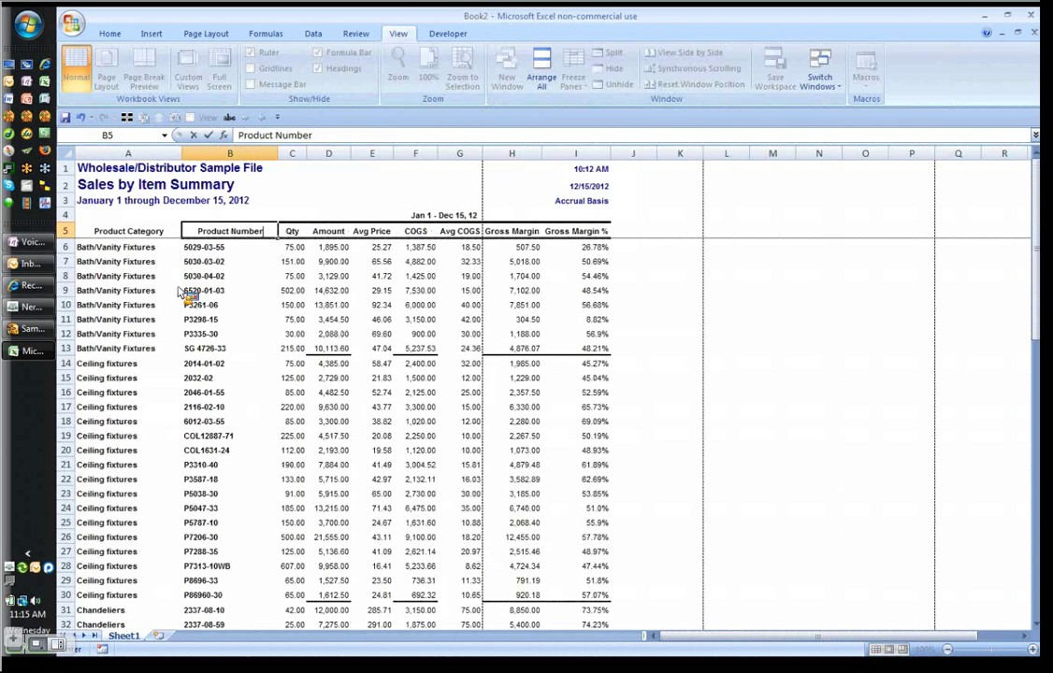
key("Left")
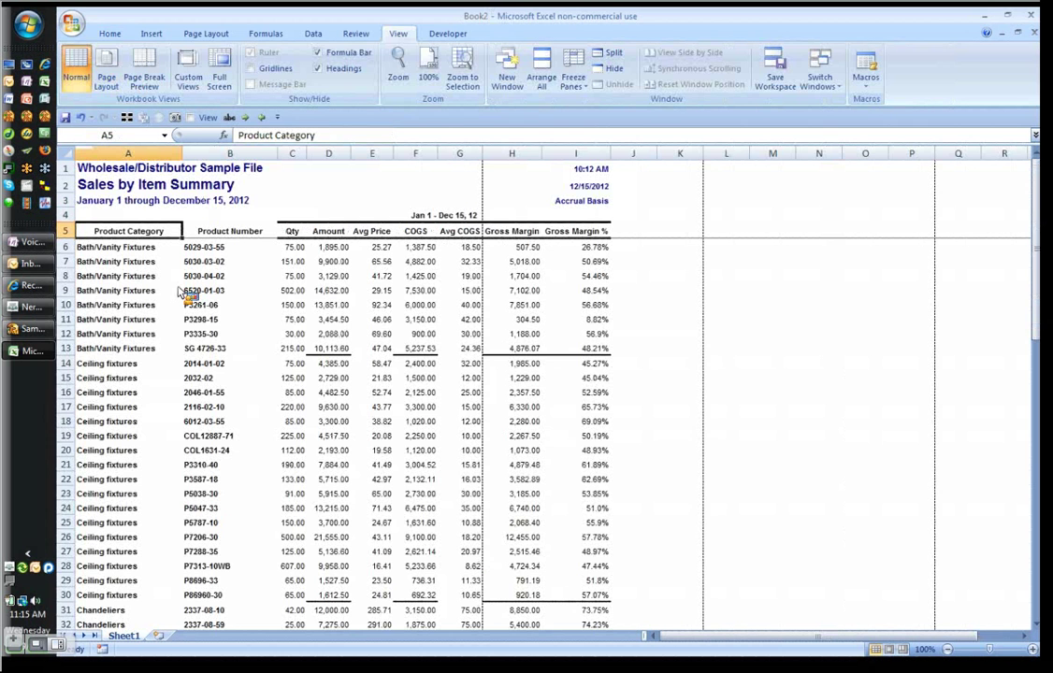
Step: Select all item data from A6 through I52
key("Down")
key("ctrl+shift+Down")
key("shift+Right")
key("shift+Right")
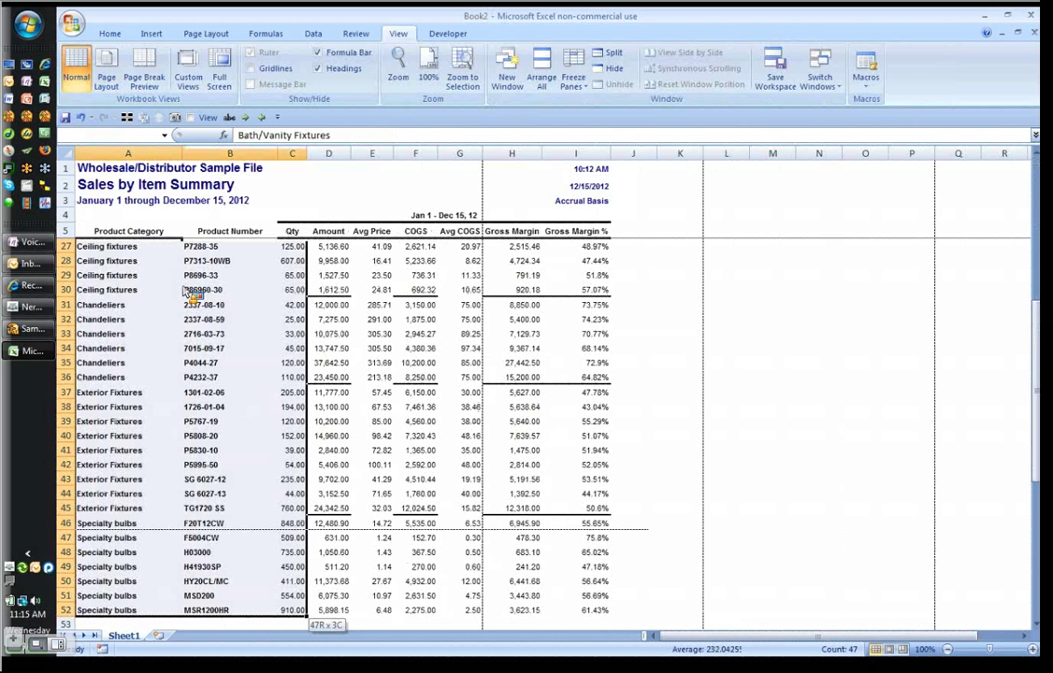
key("shift+Right")
key("shift+Right")
key("shift+Right")
key("shift+Right")
key("shift+Right")
key("shift+Right")
Step: Set the page to landscape, fitted to 1 page wide with the number of pages tall left blank
left_click(206, 33)
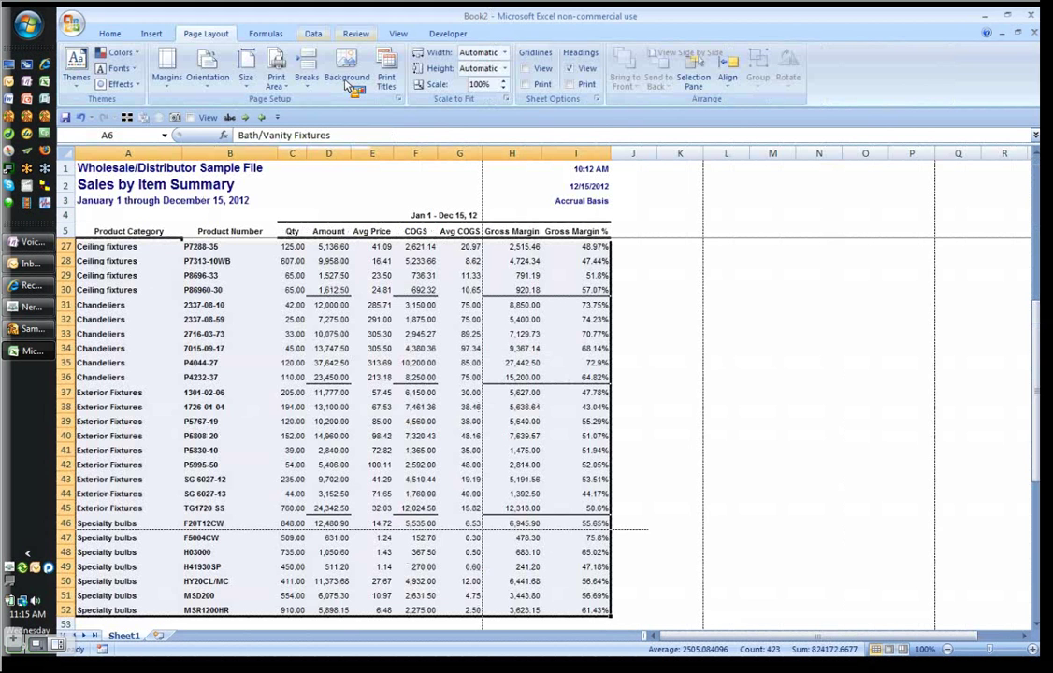
left_click(397, 98)
left_click(672, 278)
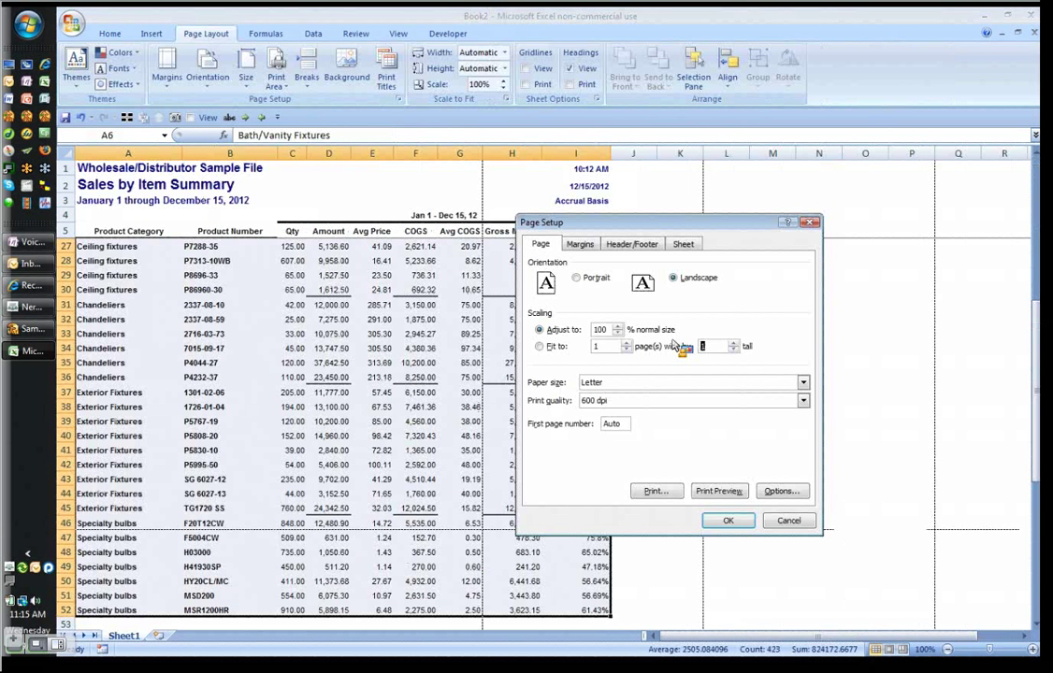
key("BackSpace")
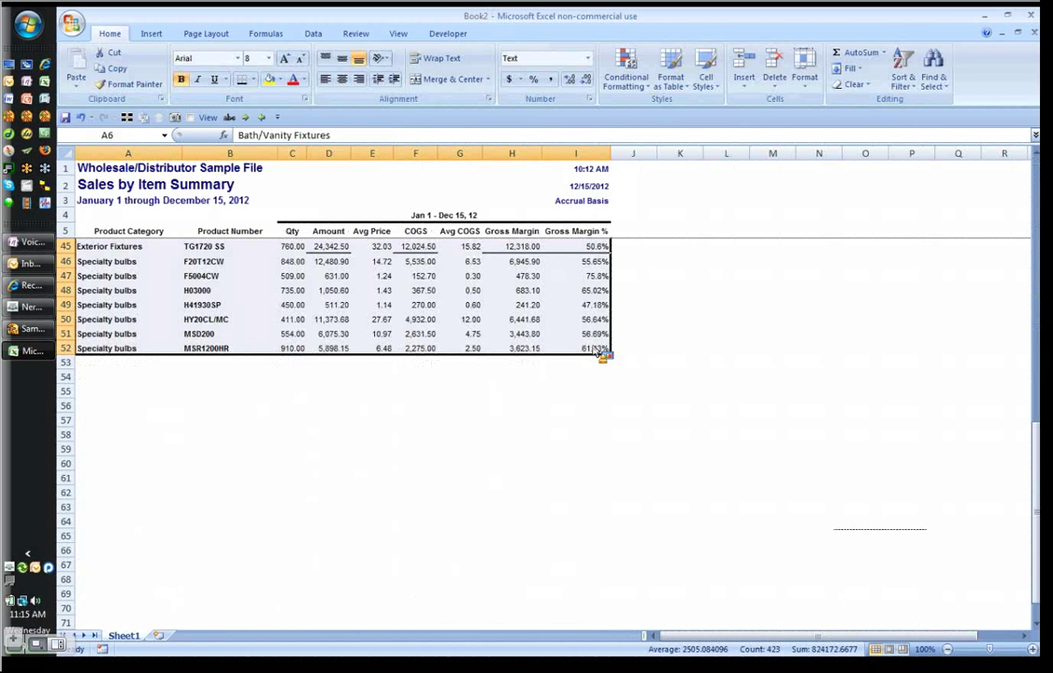
Step: Replace the borders of the item data A6:I52 using a chosen line color, and outline the header row A5:I5
key("ctrl+1")
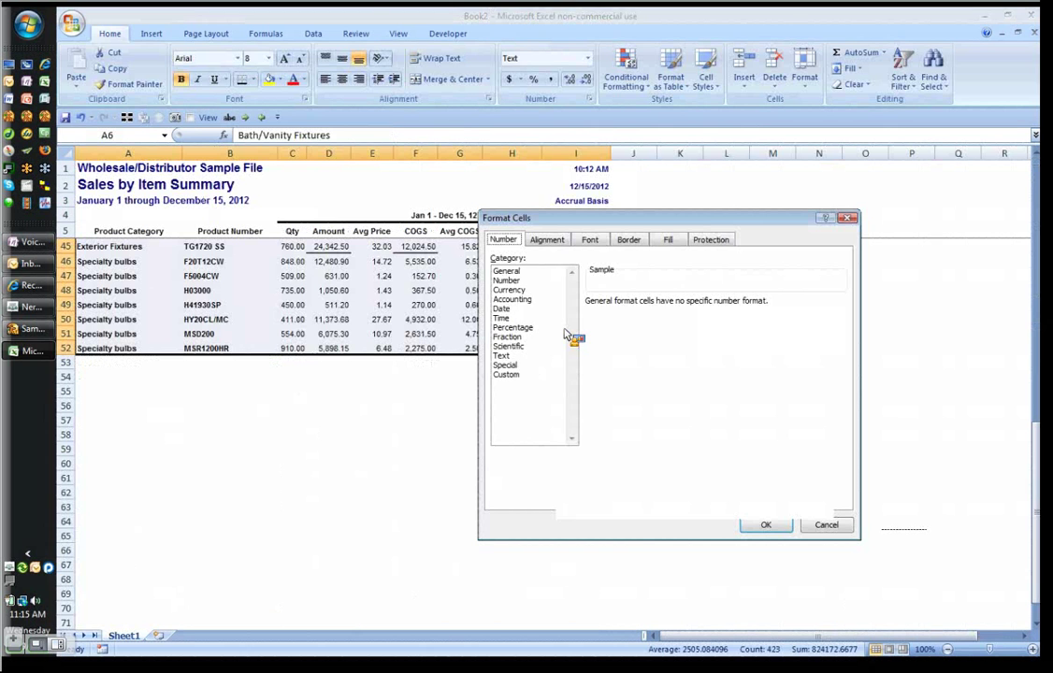
key("ctrl+Tab")
key("ctrl+Tab")
key("ctrl+Tab")
left_click(575, 389)
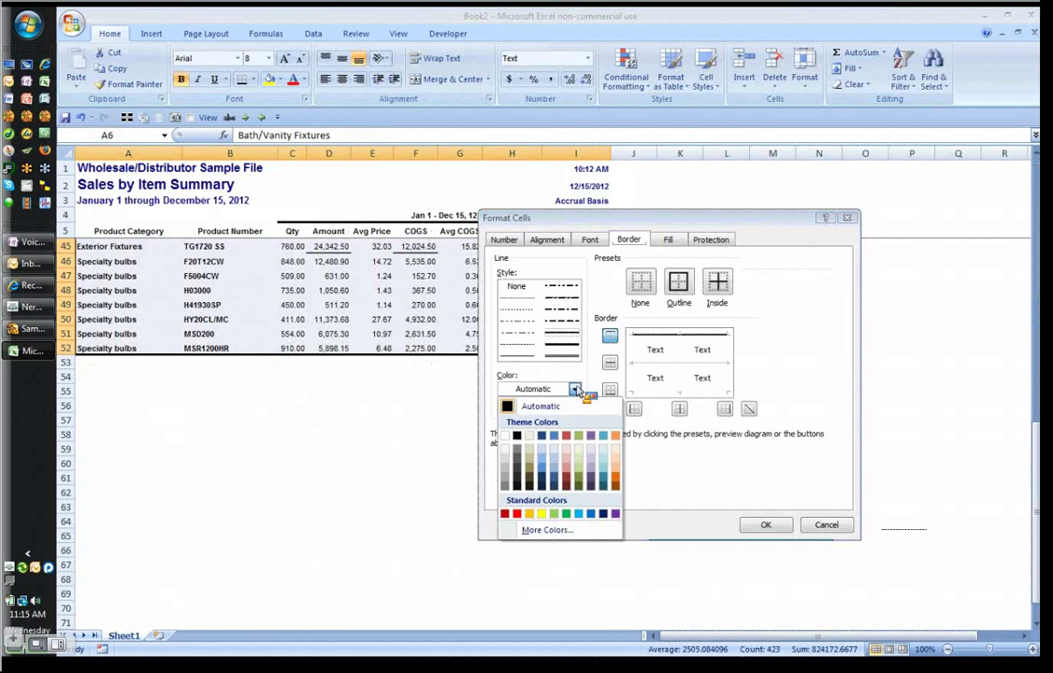
left_click(577, 390)
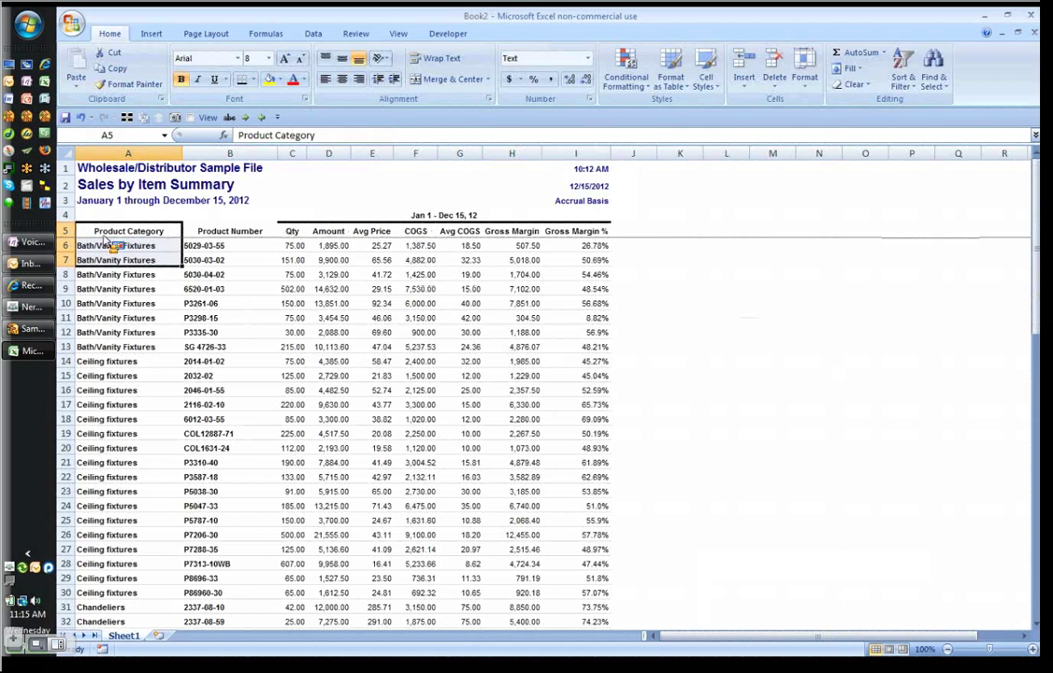
left_click(110, 245)
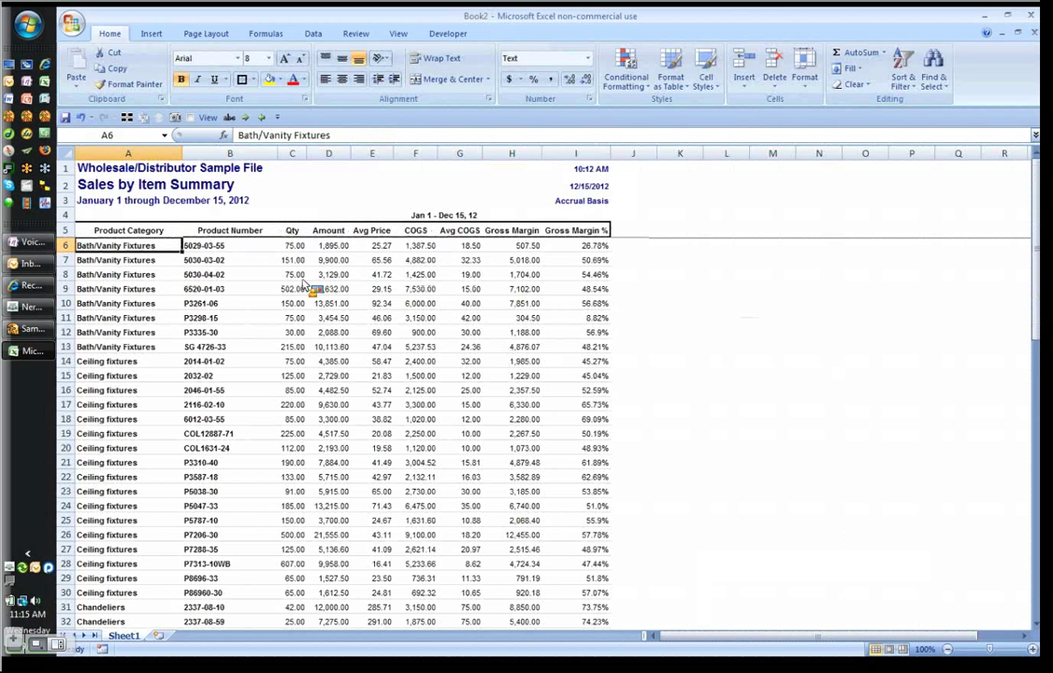
Step: Add a Gross Profit heading in J5, beside the Gross Margin % heading
left_click_drag(304, 285, 816, 247)
key("Up")
key("ctrl+Right")
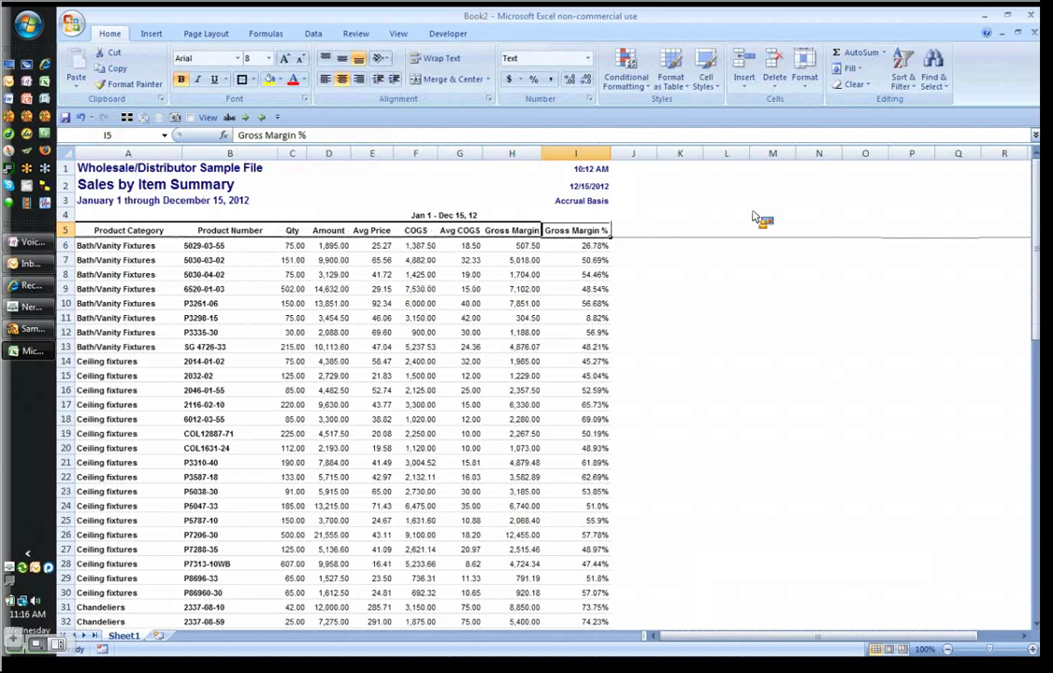
key("Right")
type("Gross Profit")
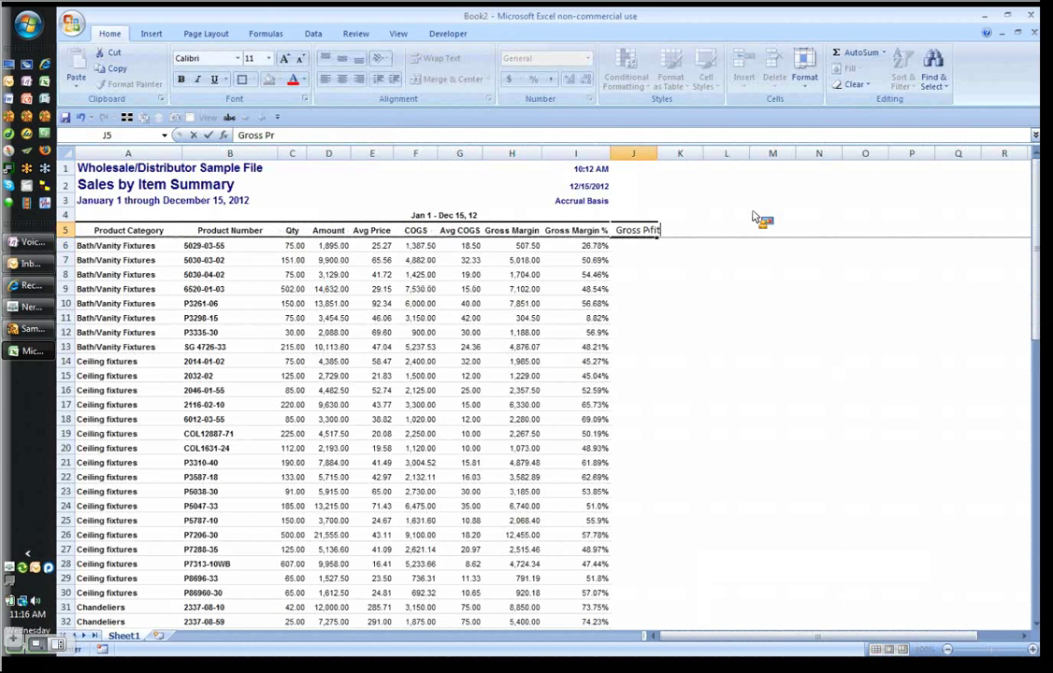
key("Return")
Step: Enter =(C6*E6) in J6 to multiply the first item's quantity by its average price
type("=")
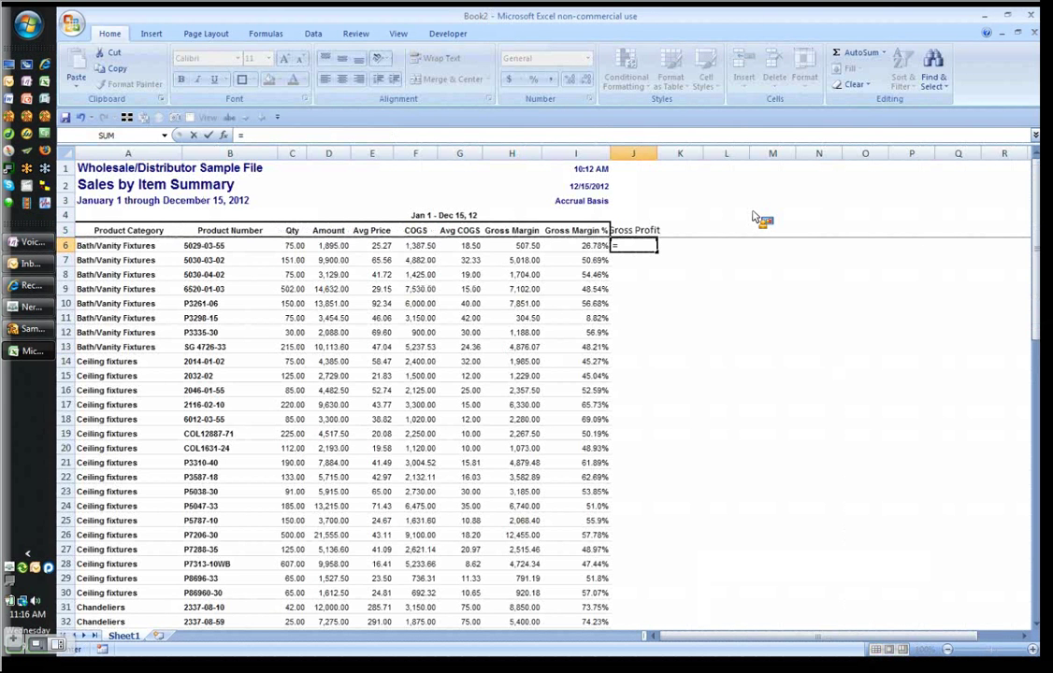
type("(")
key("Left")
key("Left")
key("Left")
key("Left")
key("Left")
key("Left")
key("Left")
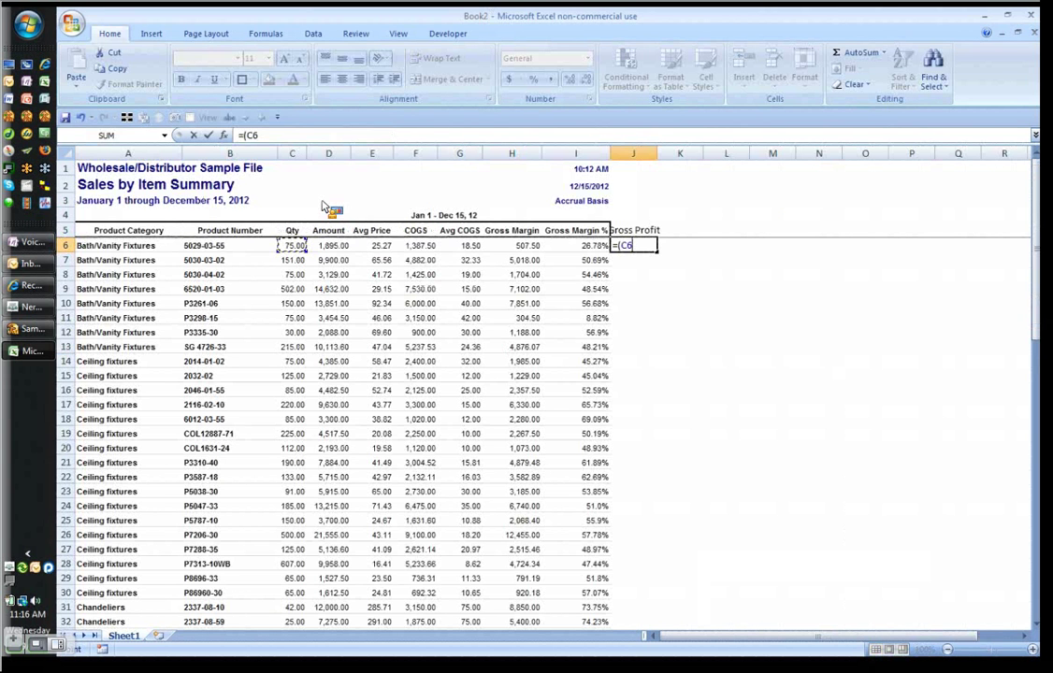
type("*")
left_click(383, 247)
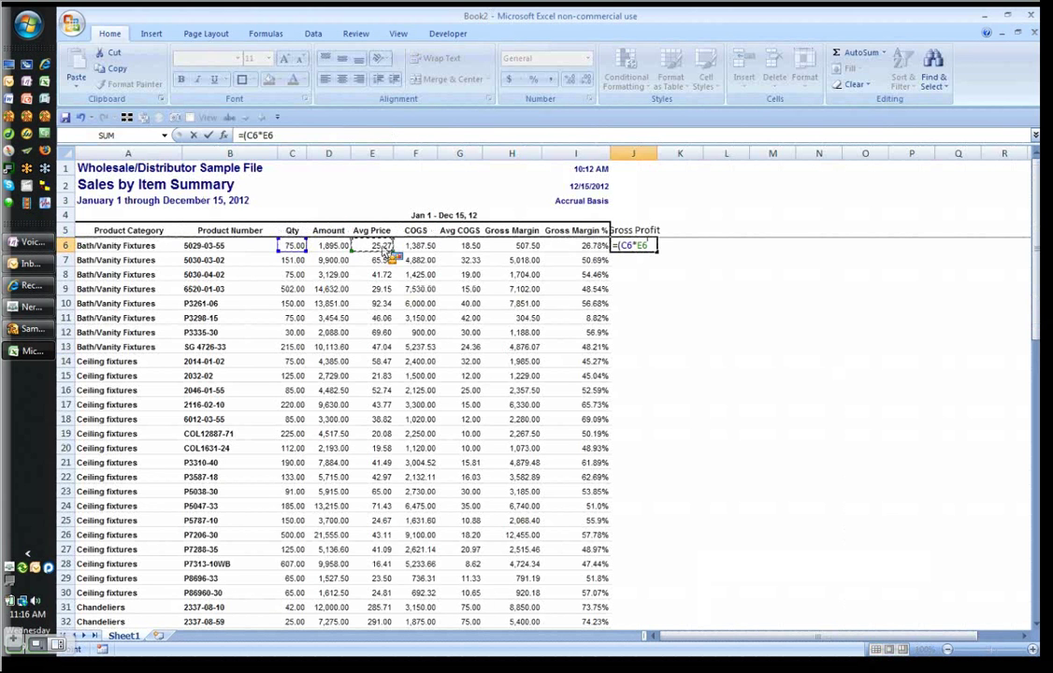
key("Return")
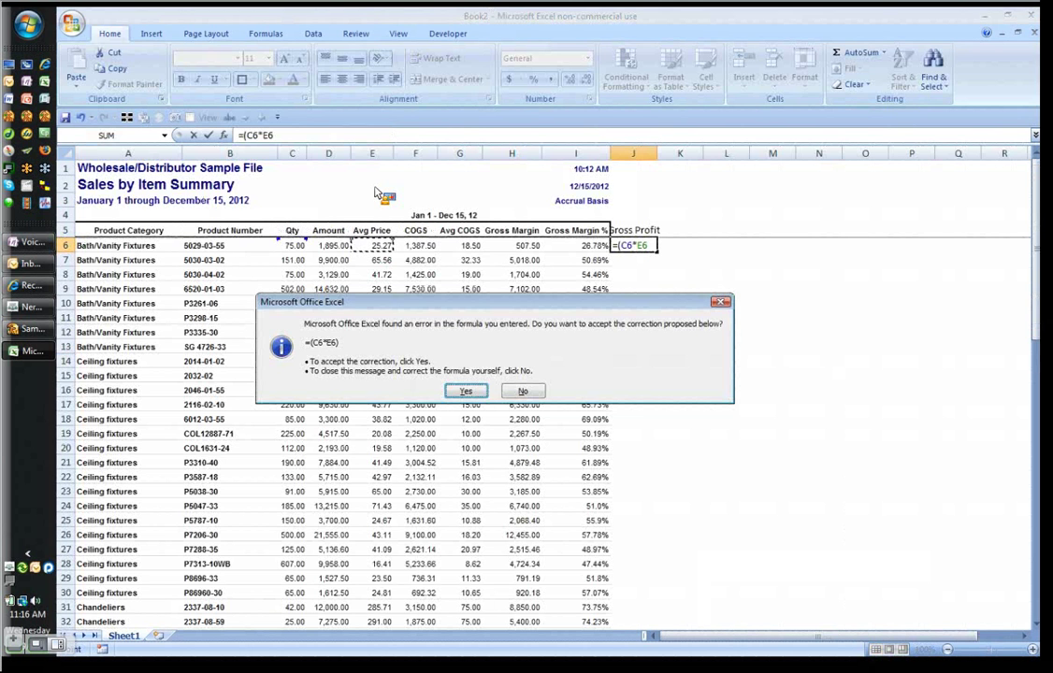
key("Return")
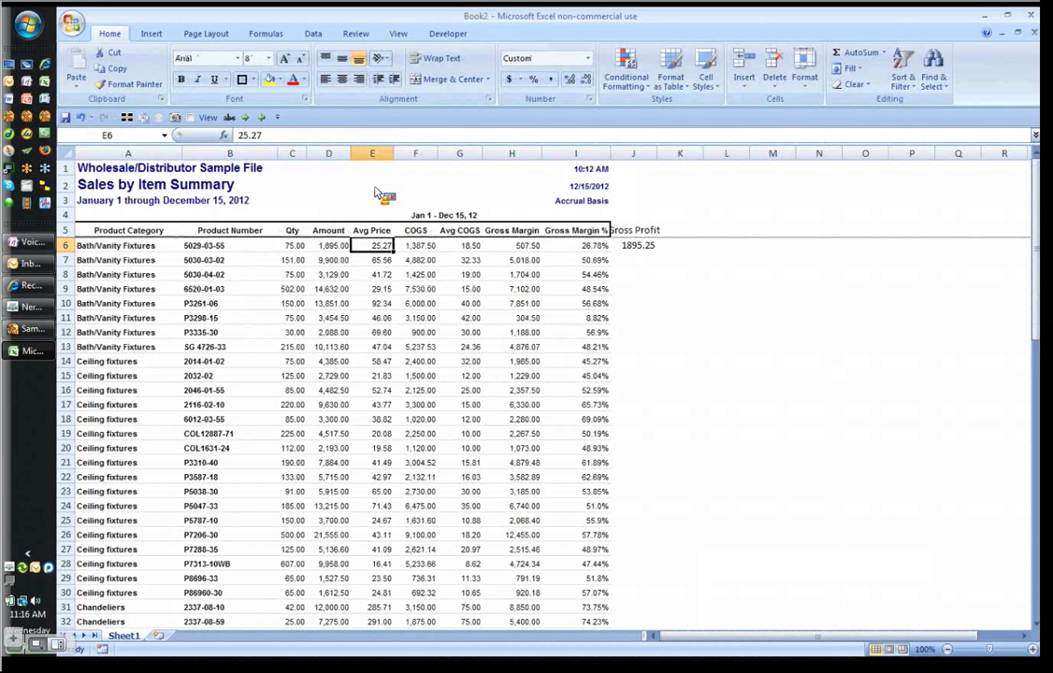
Step: Replace the J6 formula with =D6-F6 to subtract COGS from Amount
key("Right")
key("Right")
key("Right")
key("Right")
key("Right")
type("=D6")
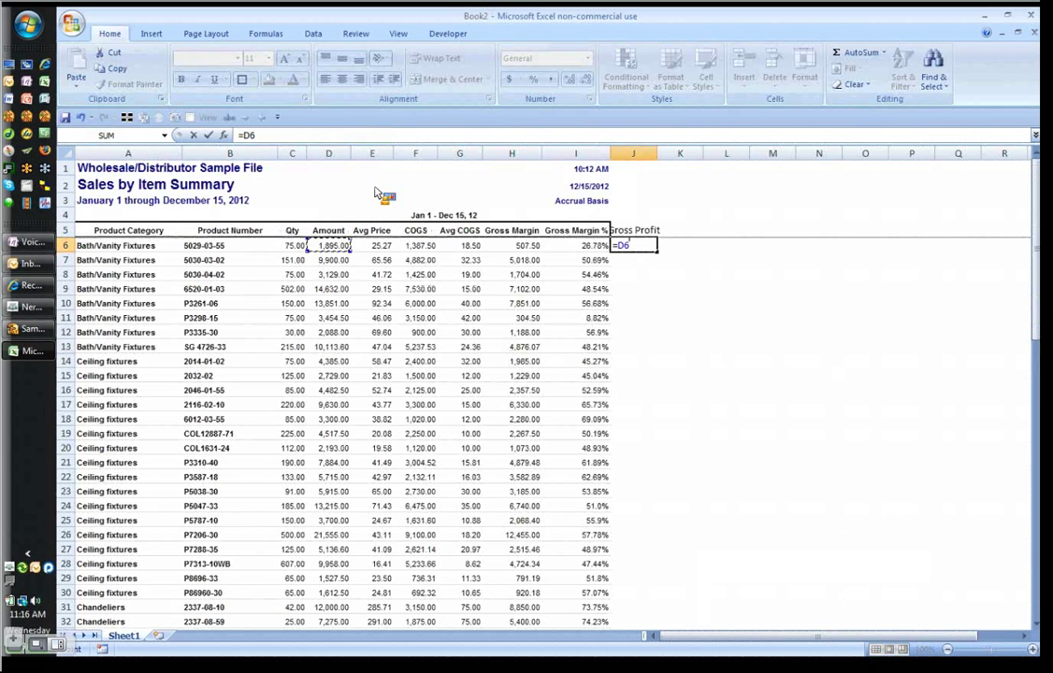
type("-F6")
key("ctrl+Return")
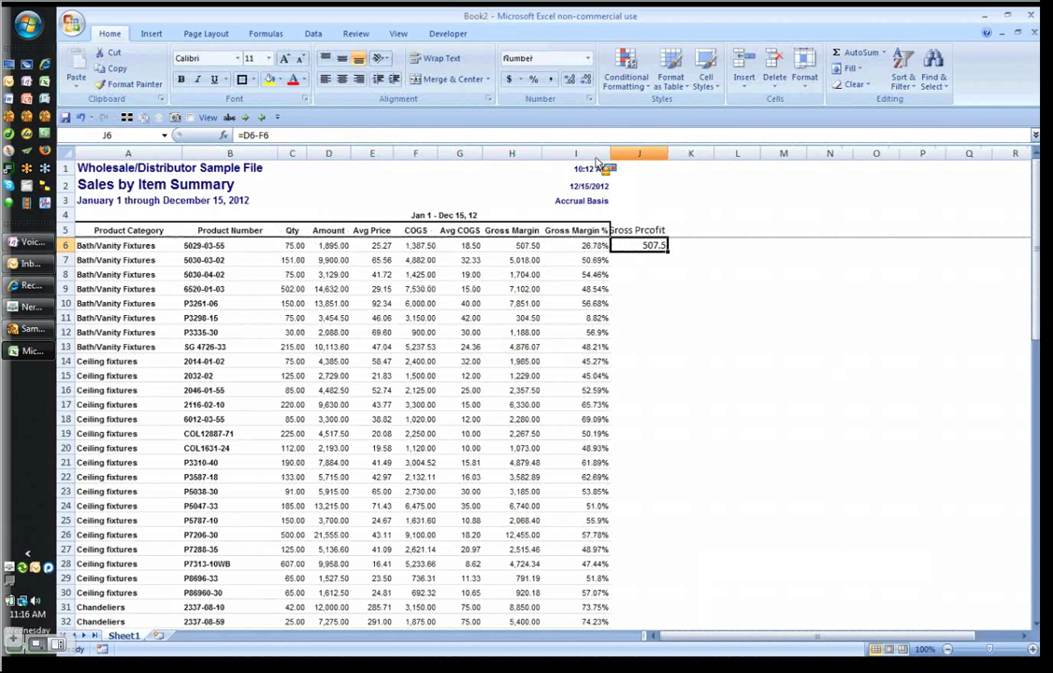
Step: Undo the Gross Profit heading and formula in column J
left_click(533, 266)
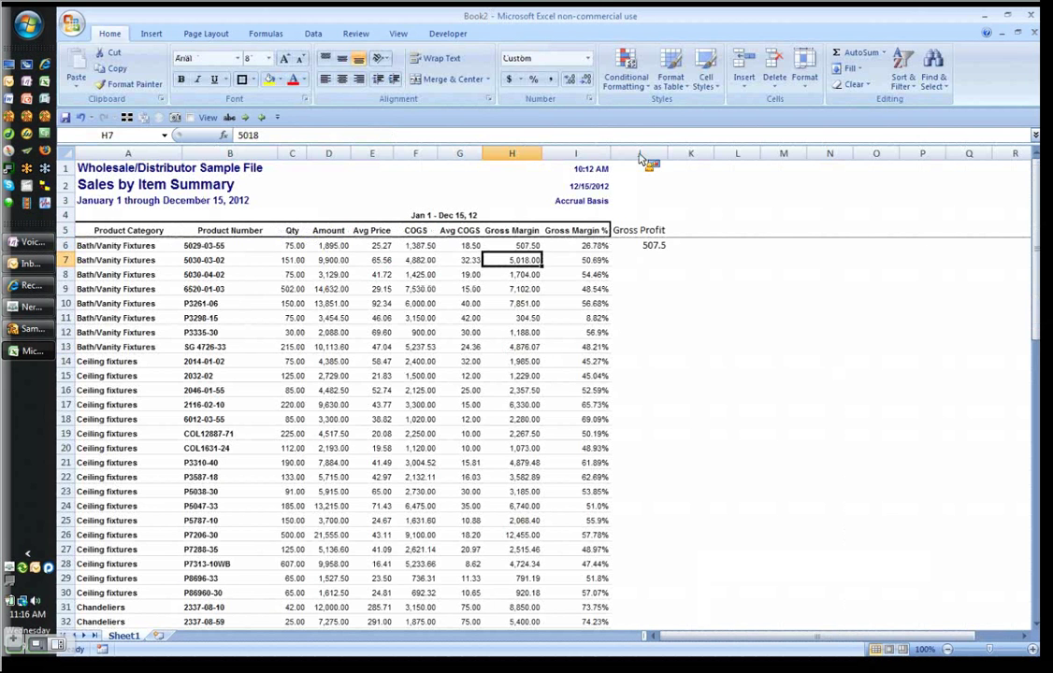
key("ctrl+z")
key("ctrl+z")
key("ctrl+z")
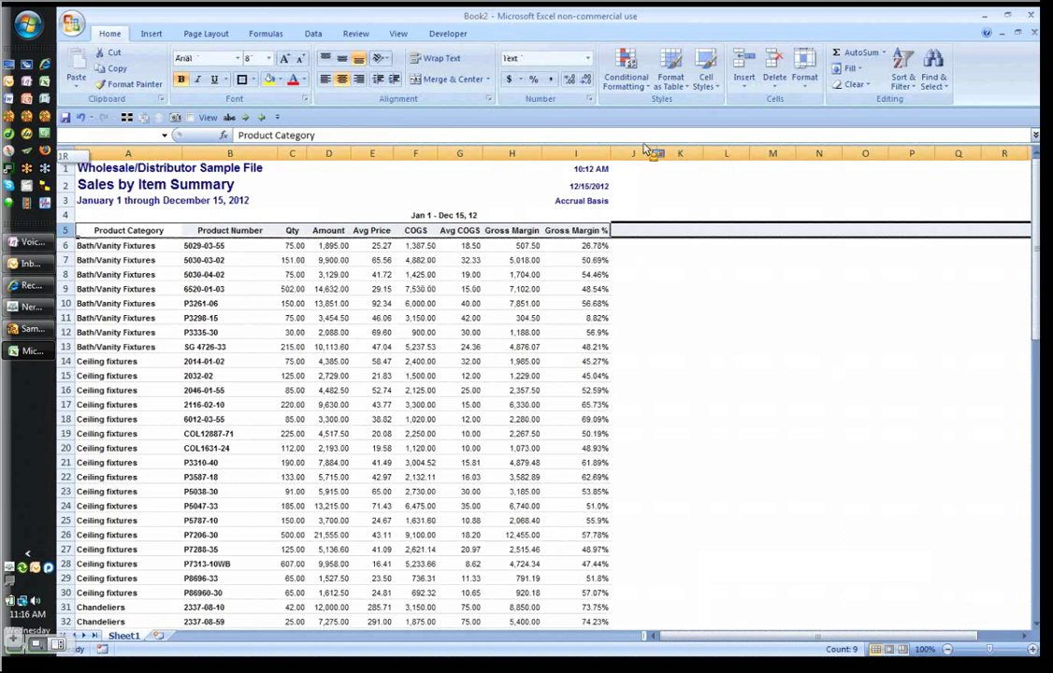
Step: Sort the item data by Gross Margin from smallest to largest and select the last value in H52
left_click_drag(589, 230, 612, 628)
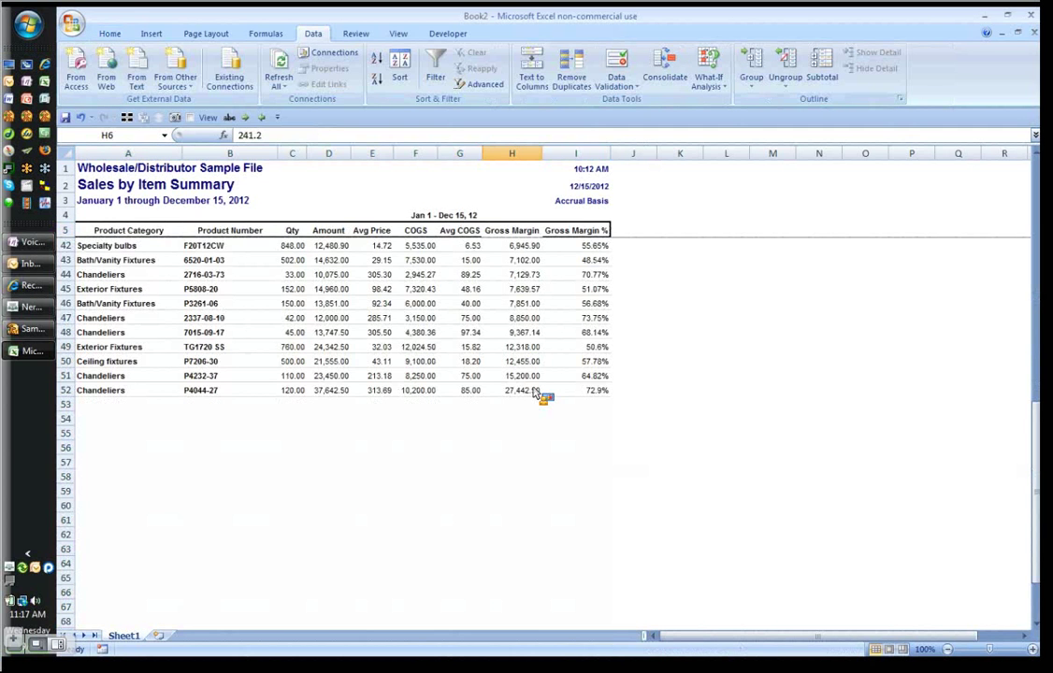
left_click(523, 390)
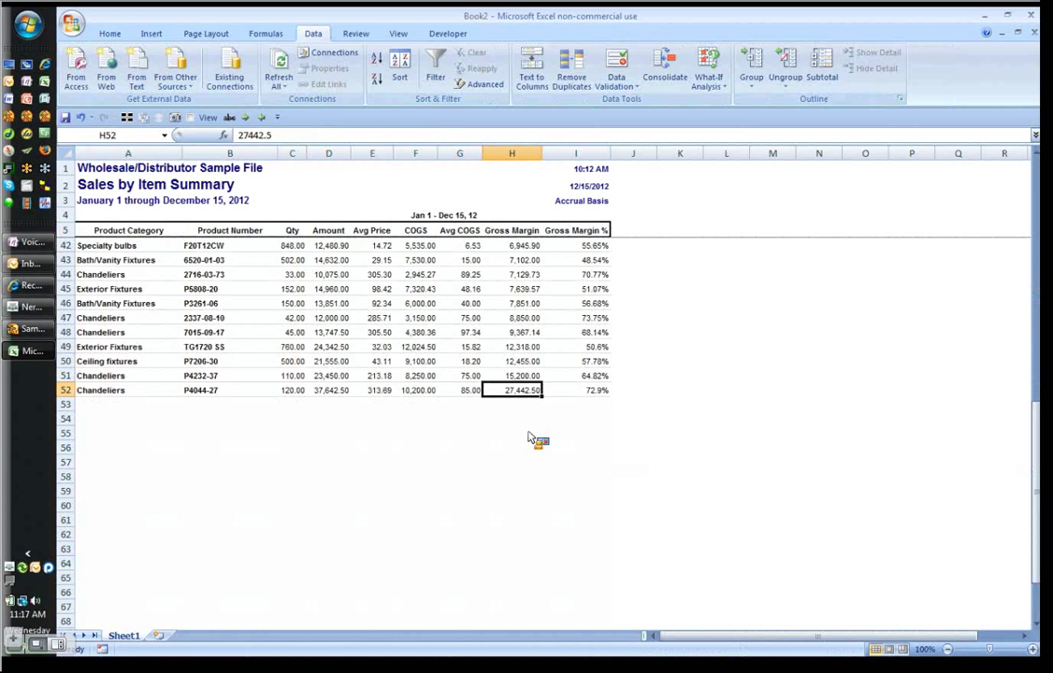
scroll(528, 438, "up", 3)
key("Down")
key("Down")
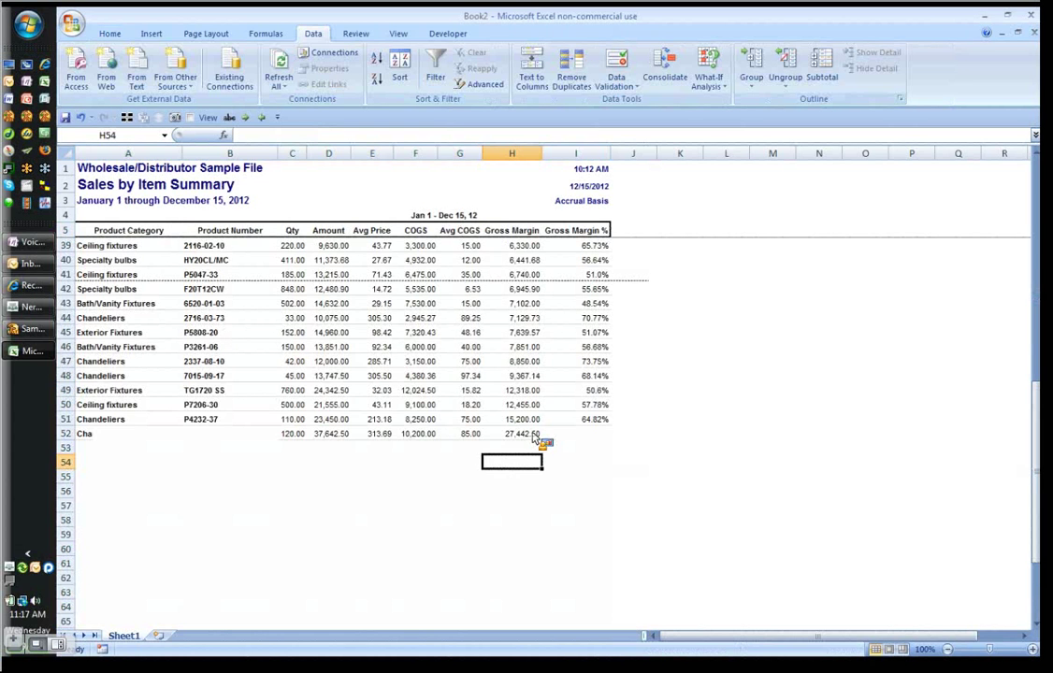
key("Up")
key("Up")
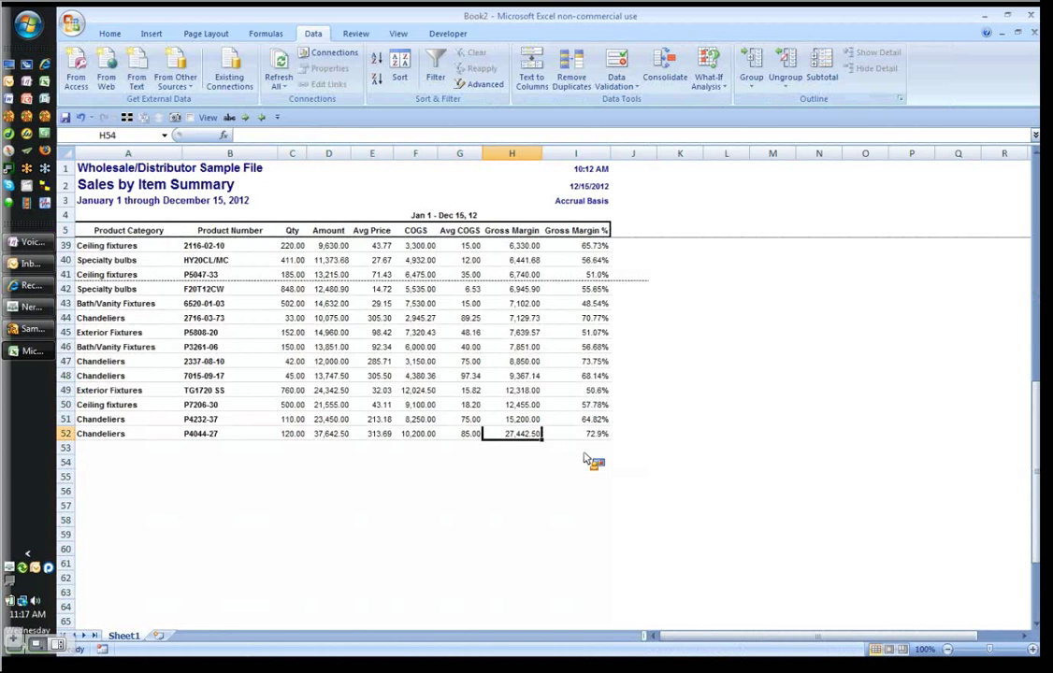
Step: Sort the item data by Gross Margin % from smallest to largest
left_click(595, 434)
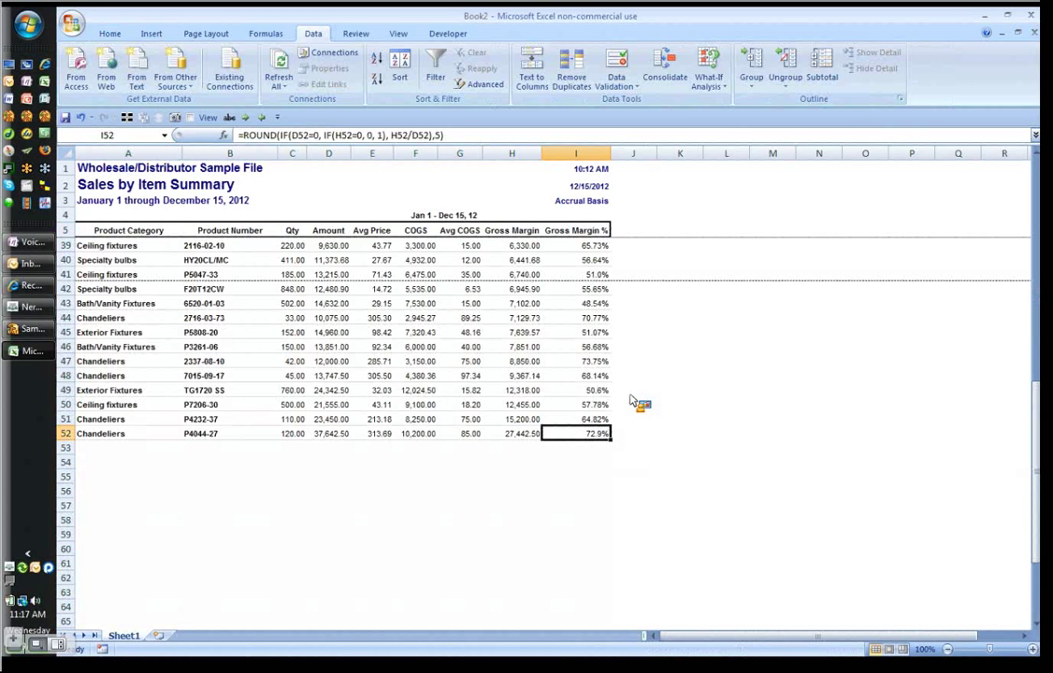
key("ctrl+Up")
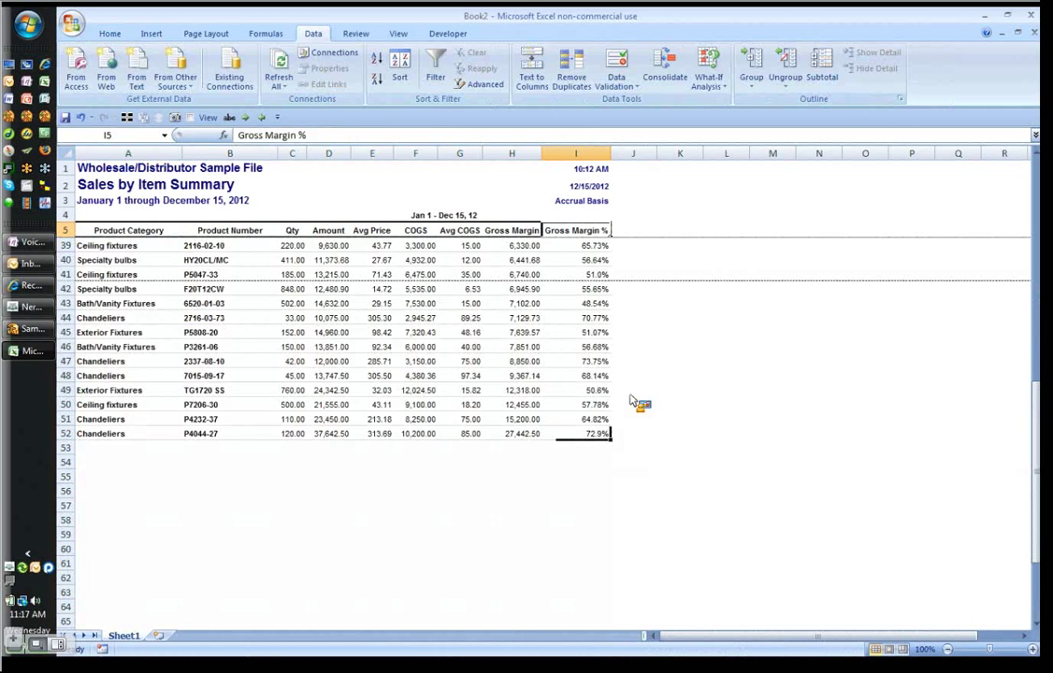
key("alt+a")
key("s")
key("s")
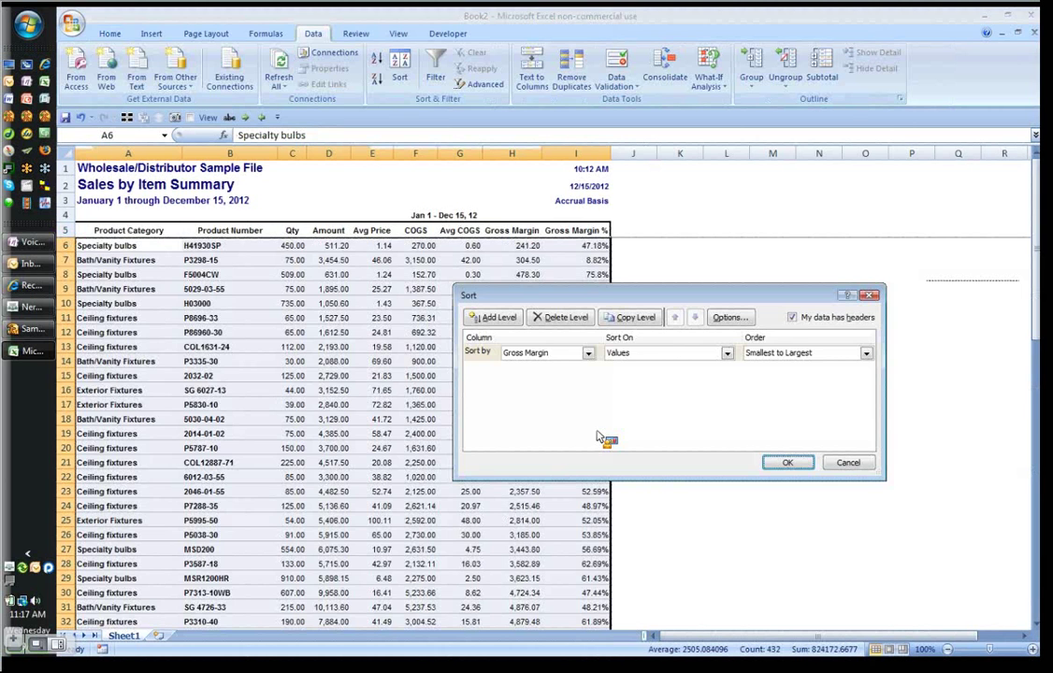
key("Return")
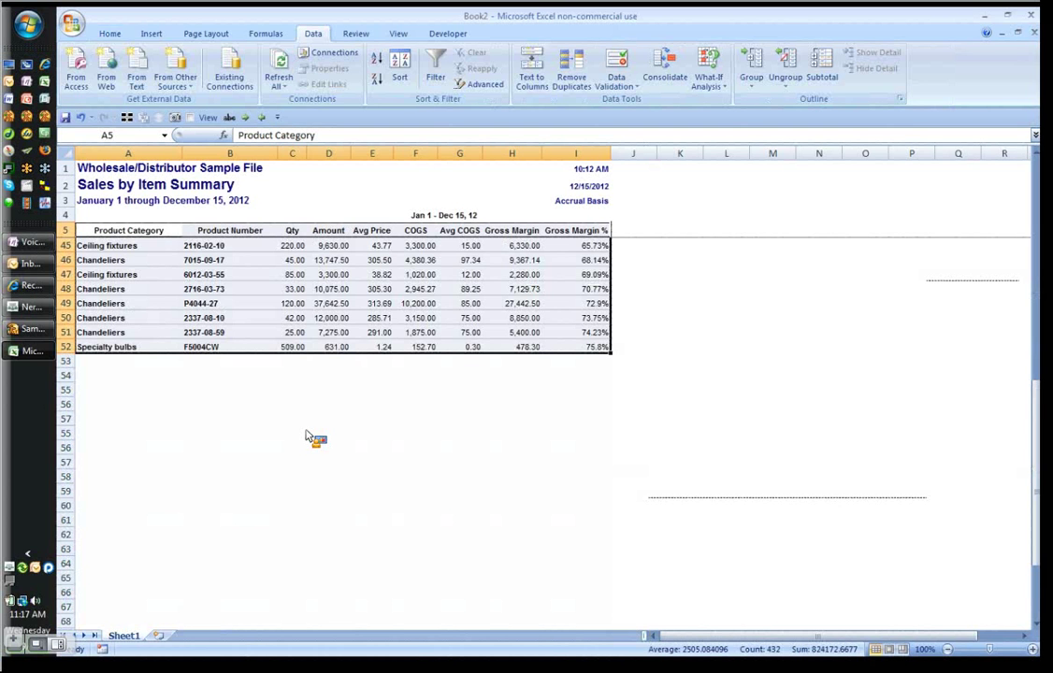
Step: Compare the figures of Chandeliers item P4044-27 in row 49 with Specialty bulbs item F5004CW in row 52
scroll(308, 437, "up", 2)
left_click(512, 433)
left_click_drag(98, 390, 577, 392)
scroll(293, 87, "up", 4)
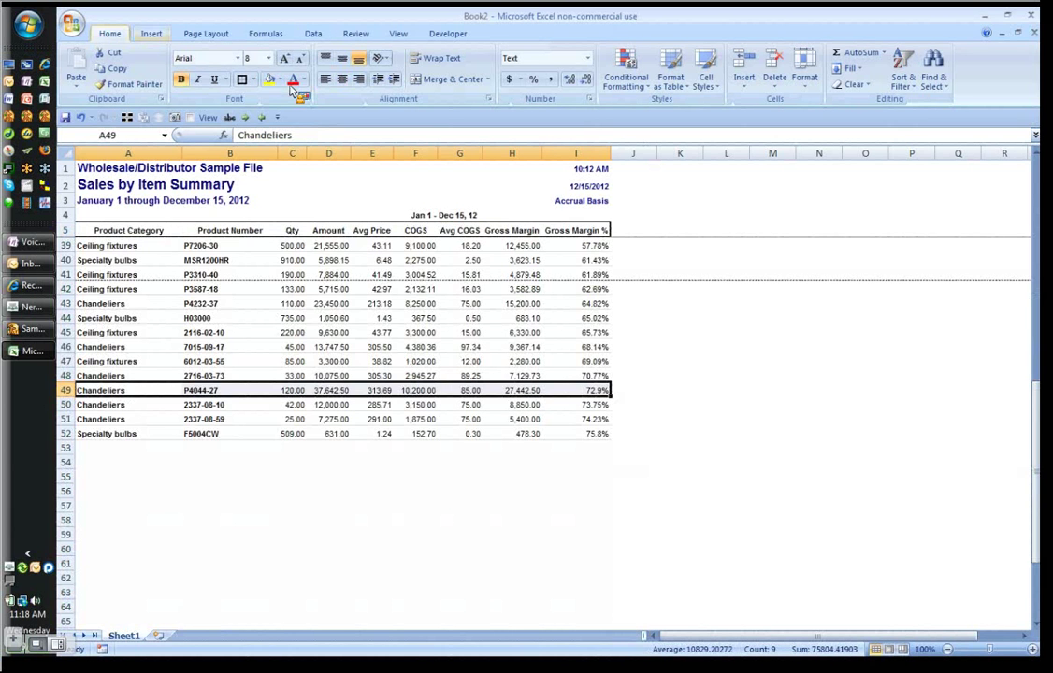
left_click(127, 438)
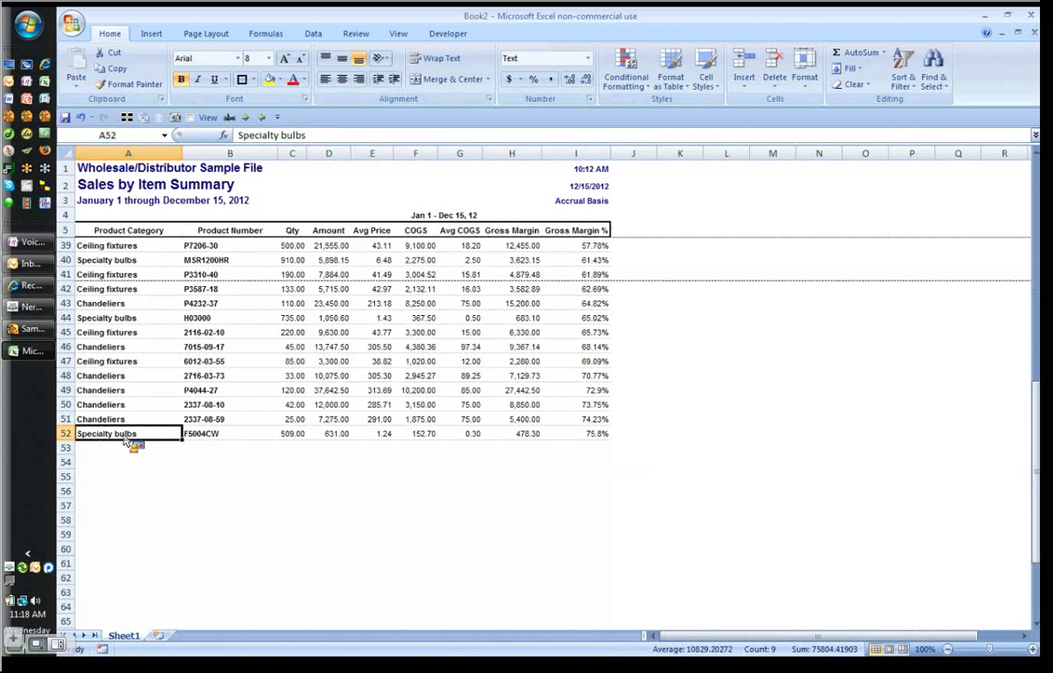
left_click_drag(127, 439, 576, 434)
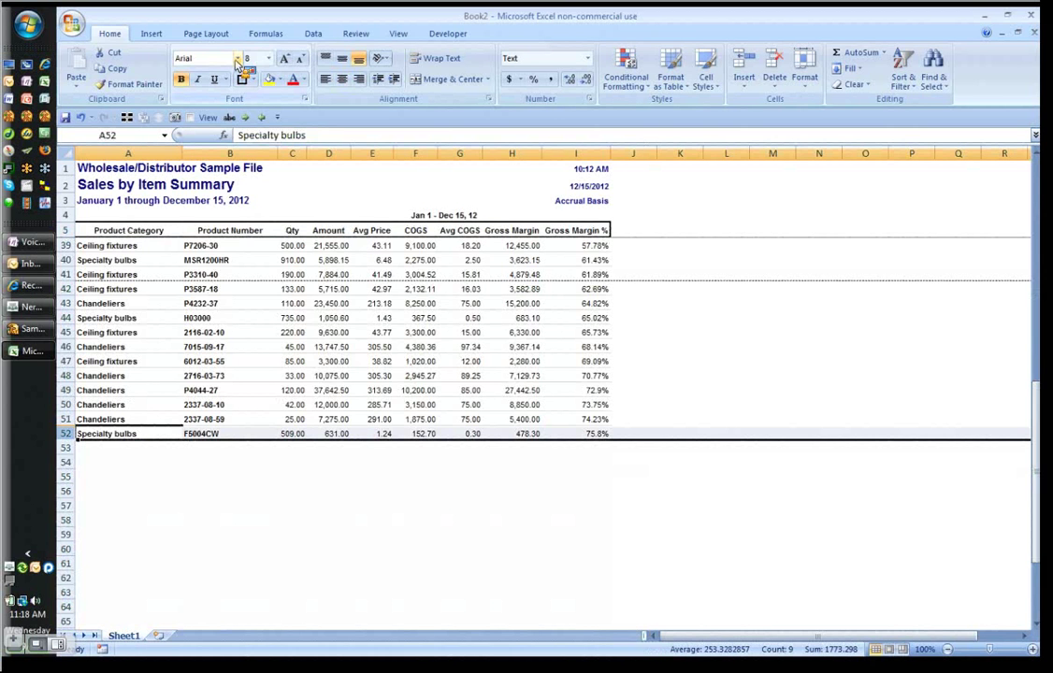
left_click(112, 451)
Step: Switch to the Connect Pro meeting, restore its normal view, and share The Learning Center.pptx
left_click(43, 311)
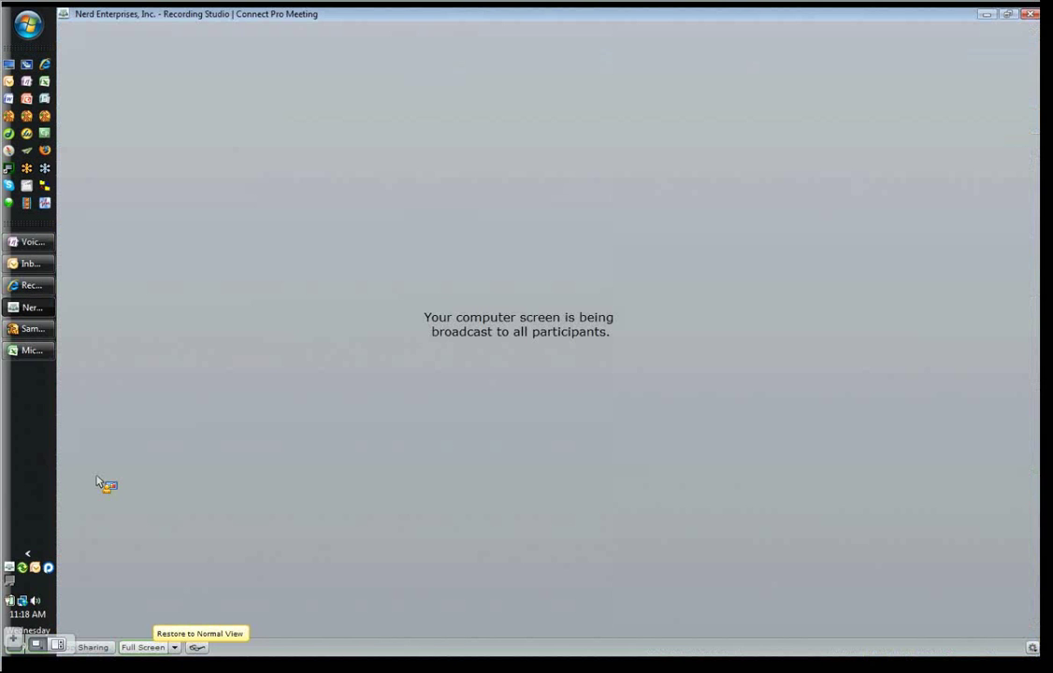
left_click(149, 648)
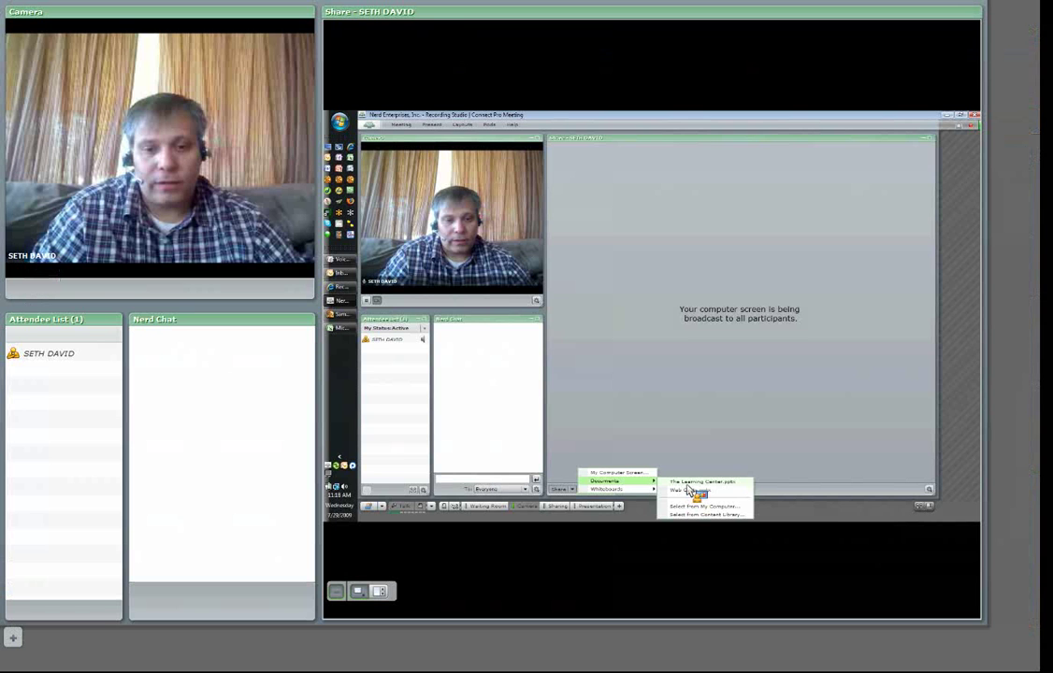
left_click(699, 482)
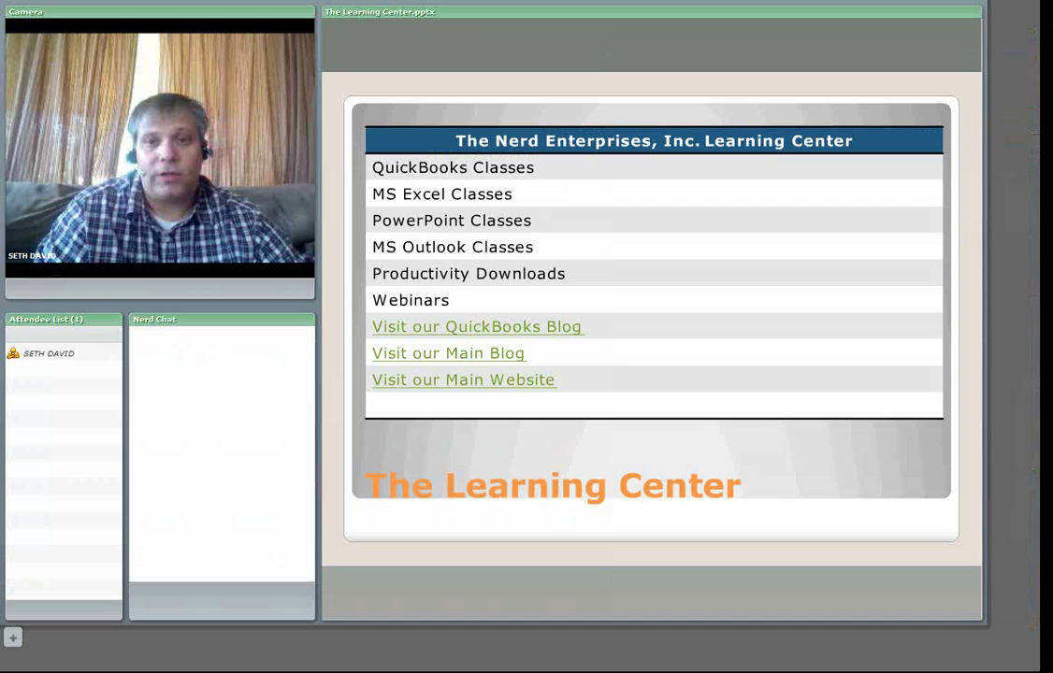